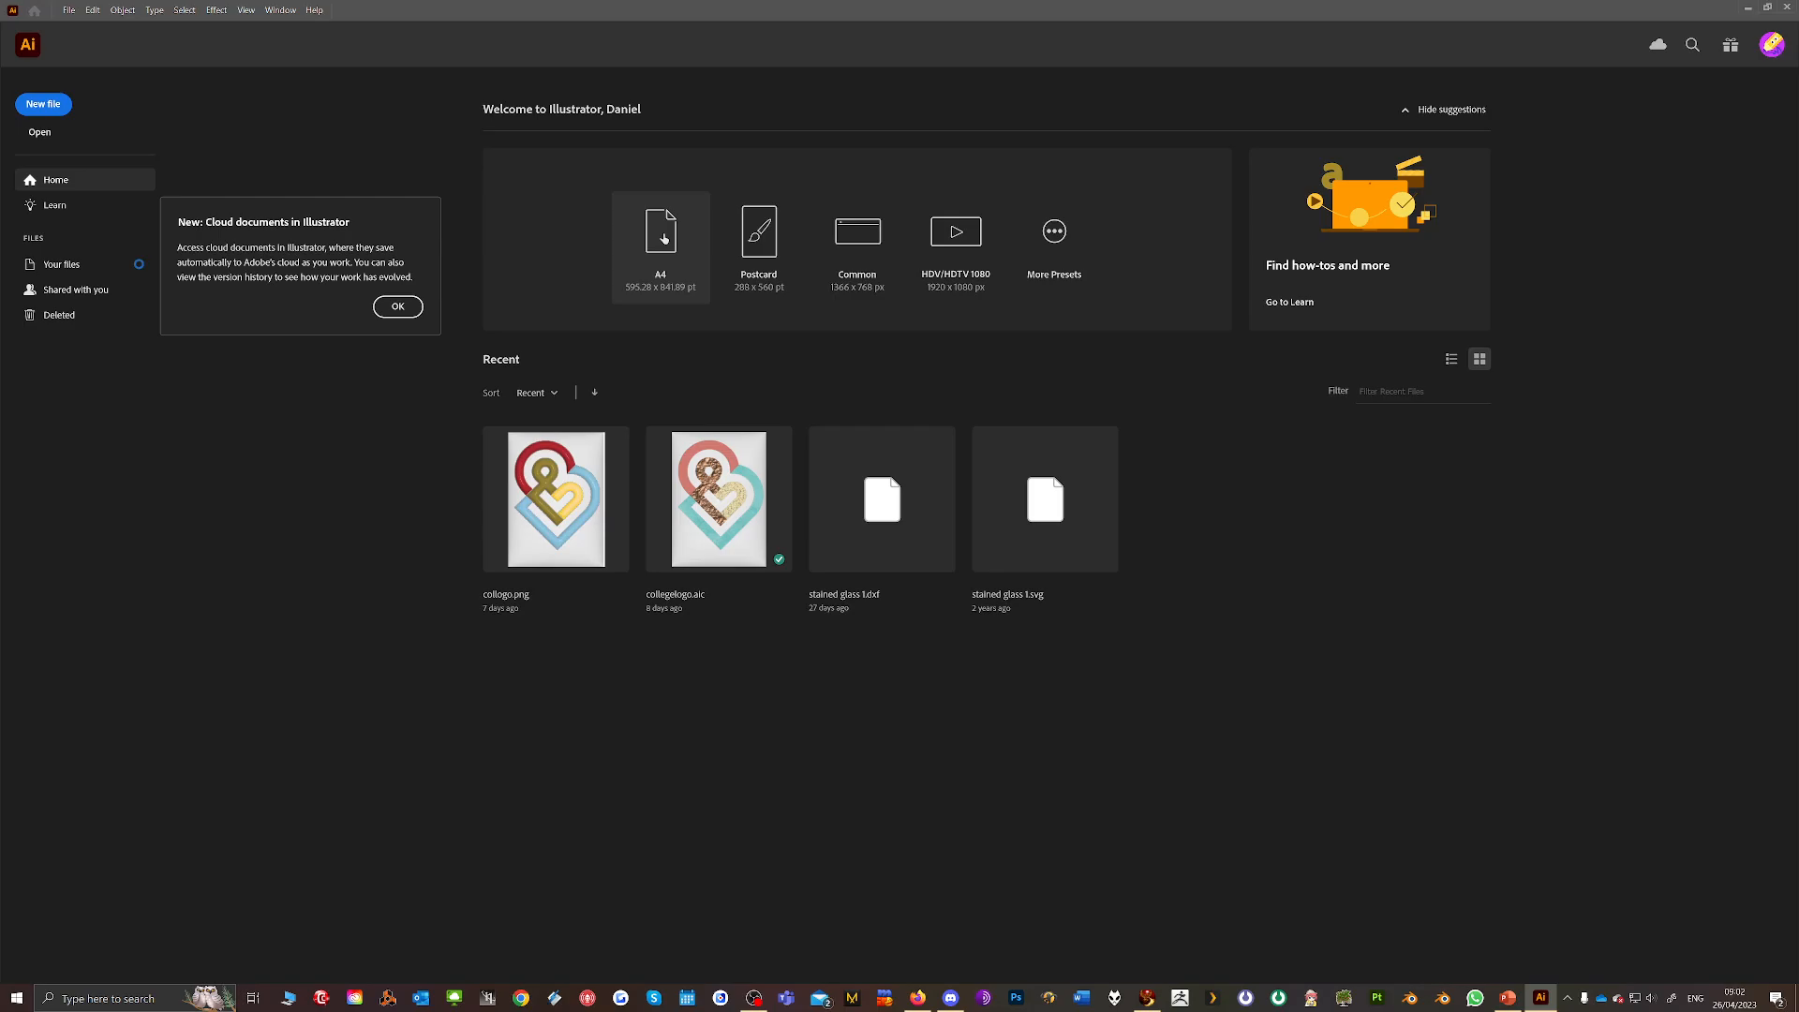
Create a new A4 document and close the 3D and Materials panel, keeping the Layers panel open.
click(663, 241)
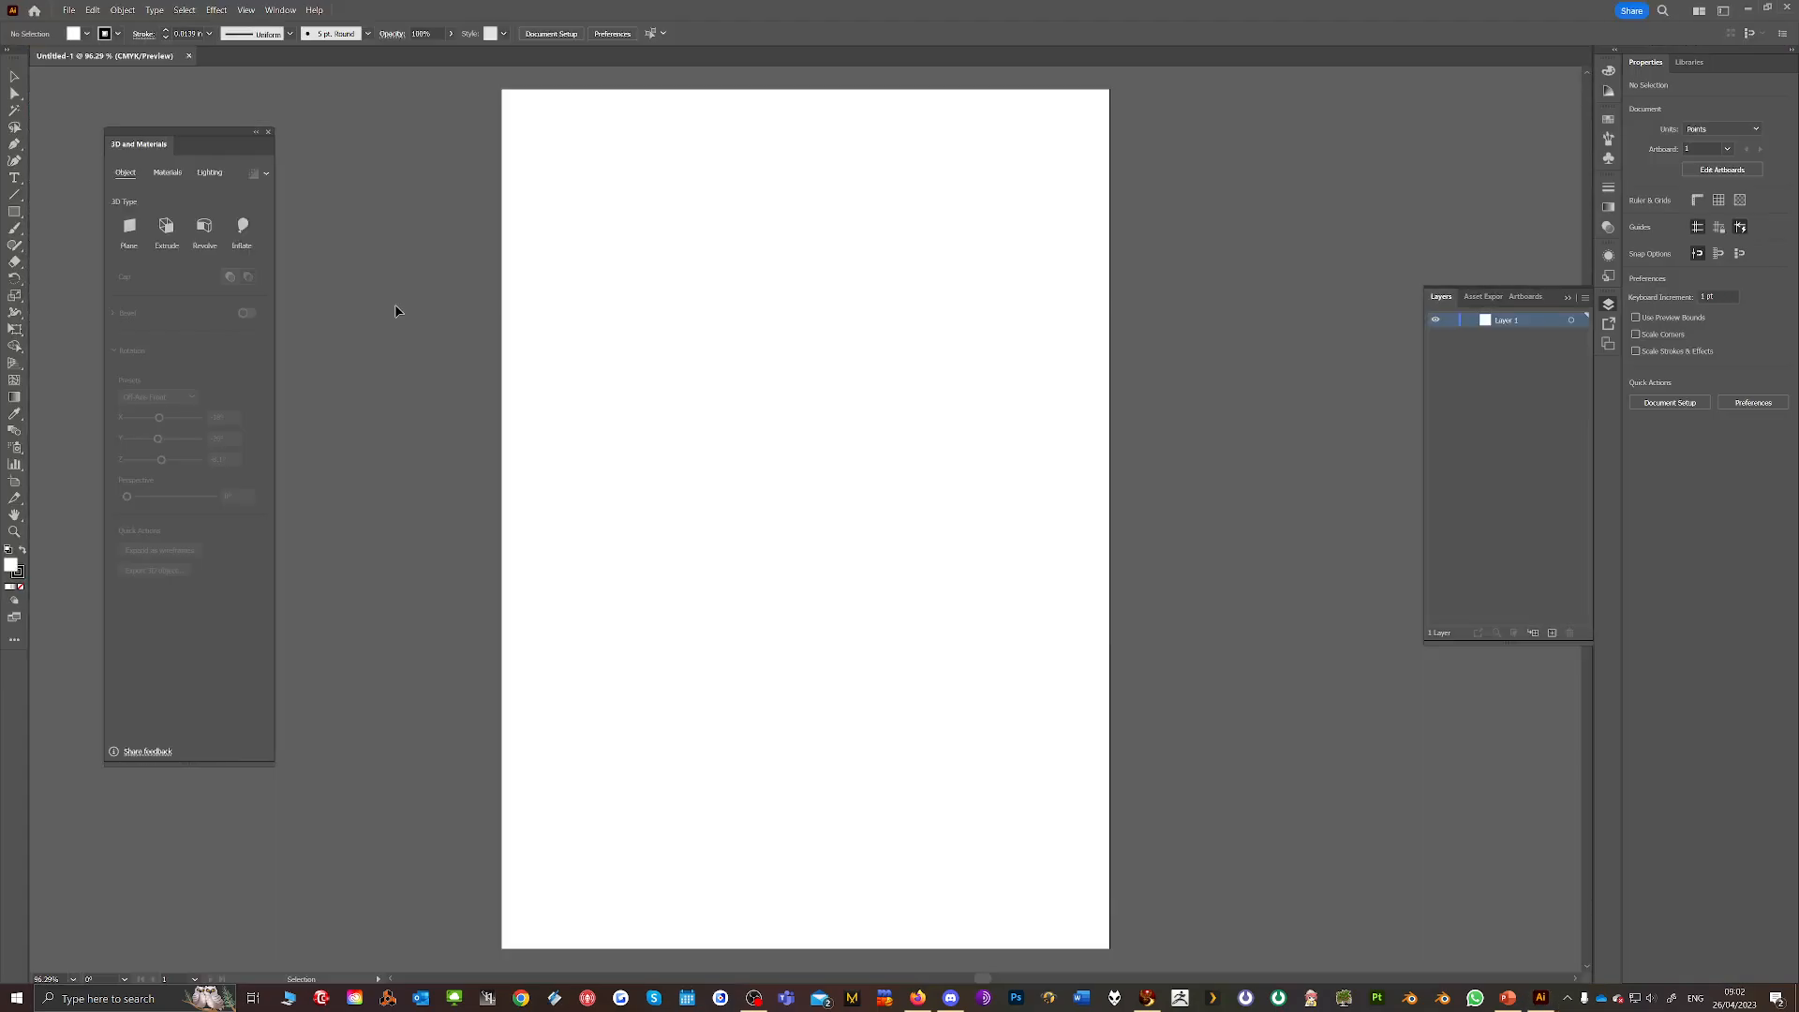
click(268, 134)
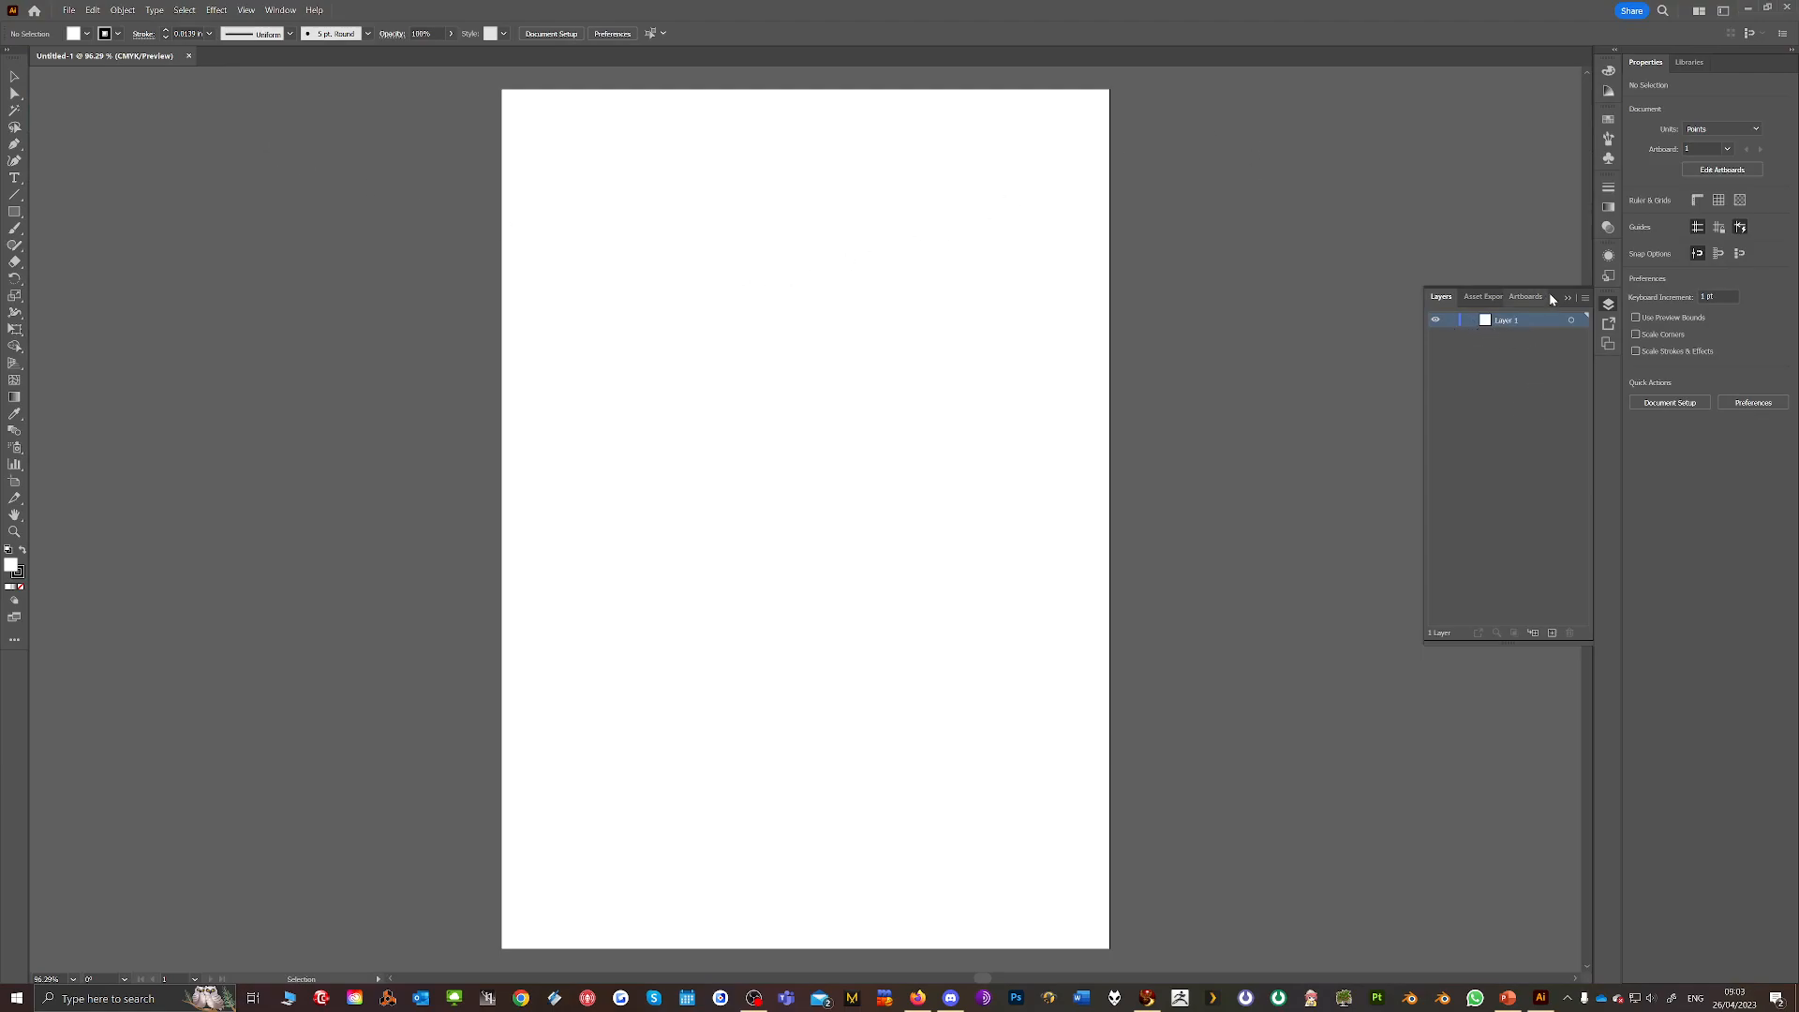
click(1582, 299)
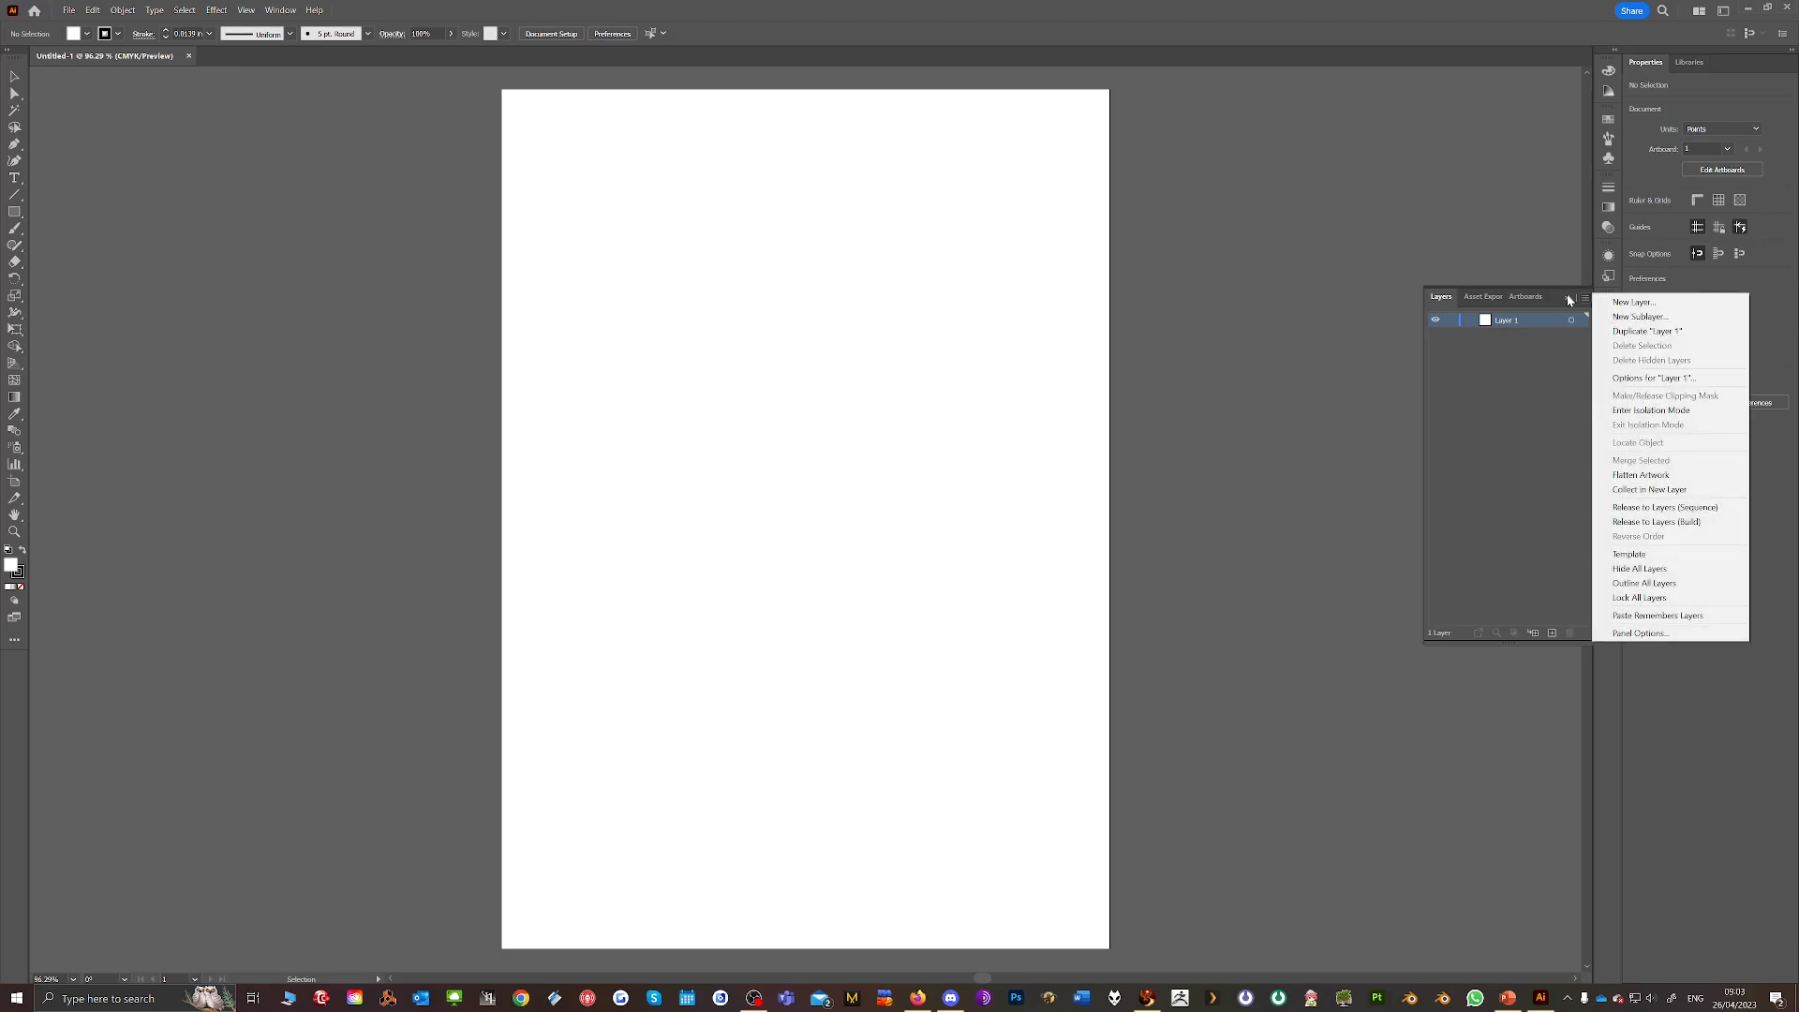
click(1569, 298)
click(1608, 304)
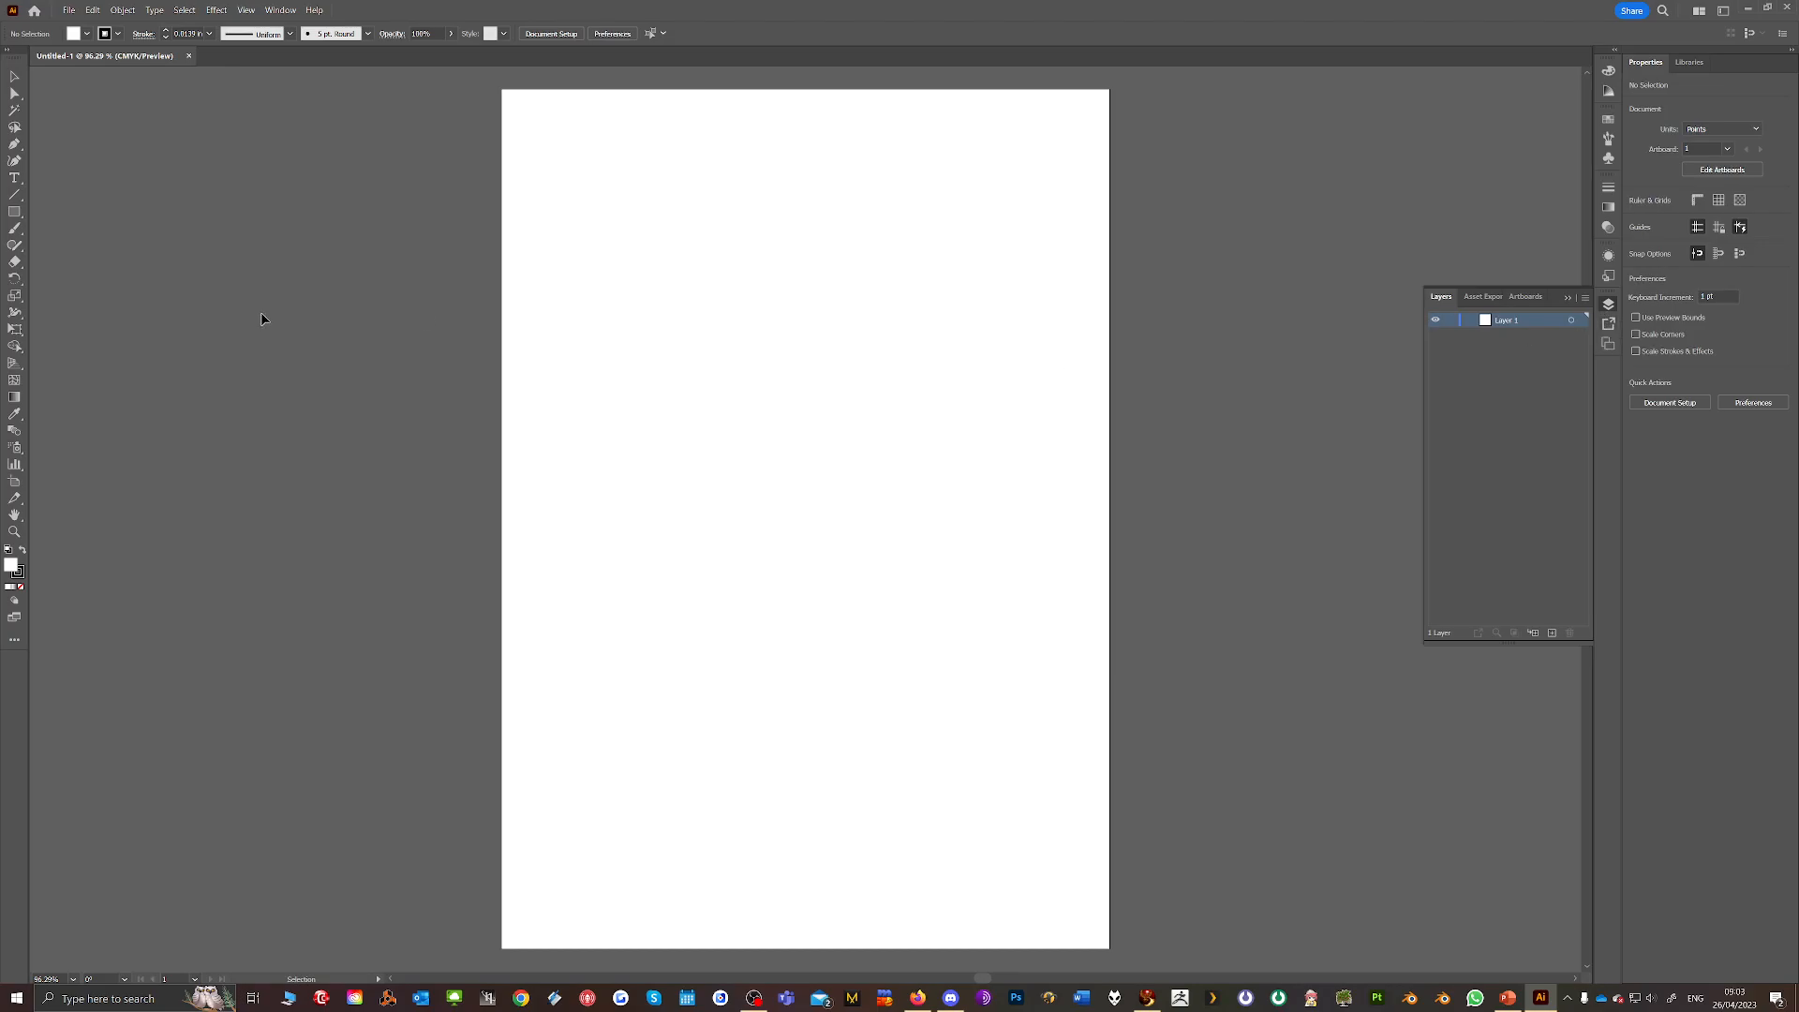
Draw a hexagon about 306 pt wide and 266 pt high and position it on the upper part of the artboard.
click(15, 214)
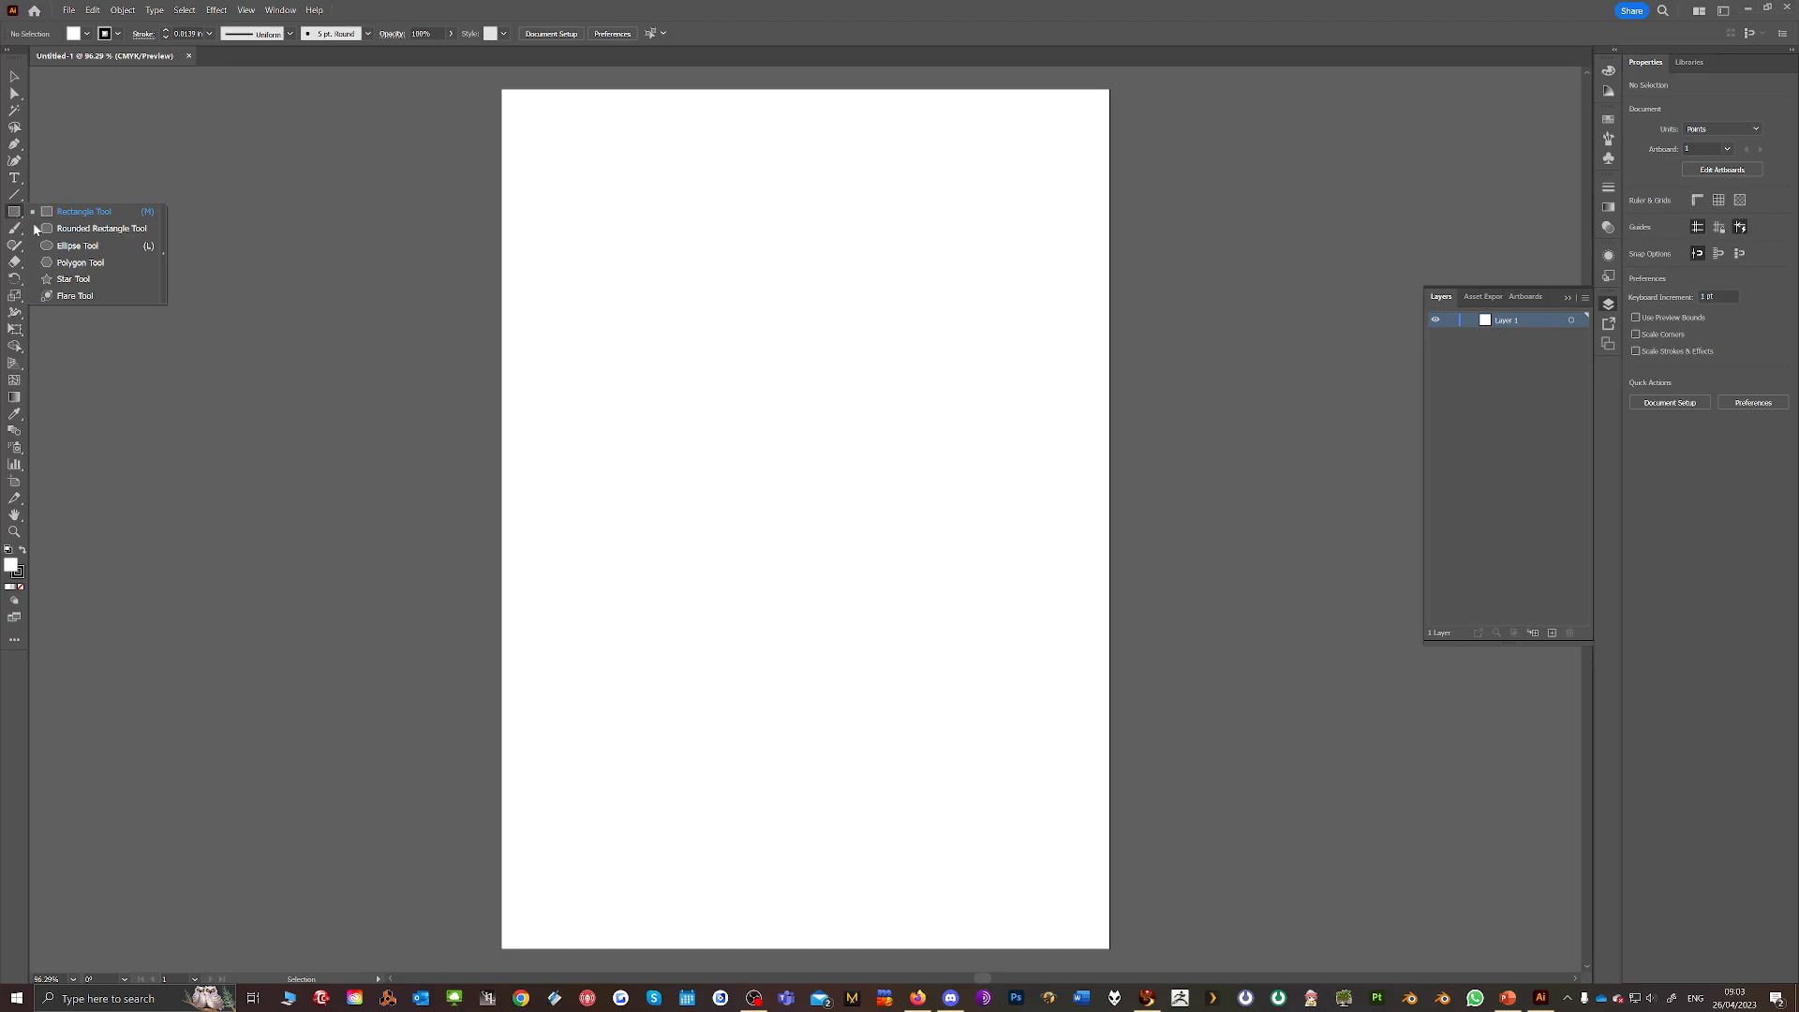
click(81, 262)
drag(740, 270, 816, 406)
click(16, 81)
drag(736, 266, 753, 357)
click(18, 92)
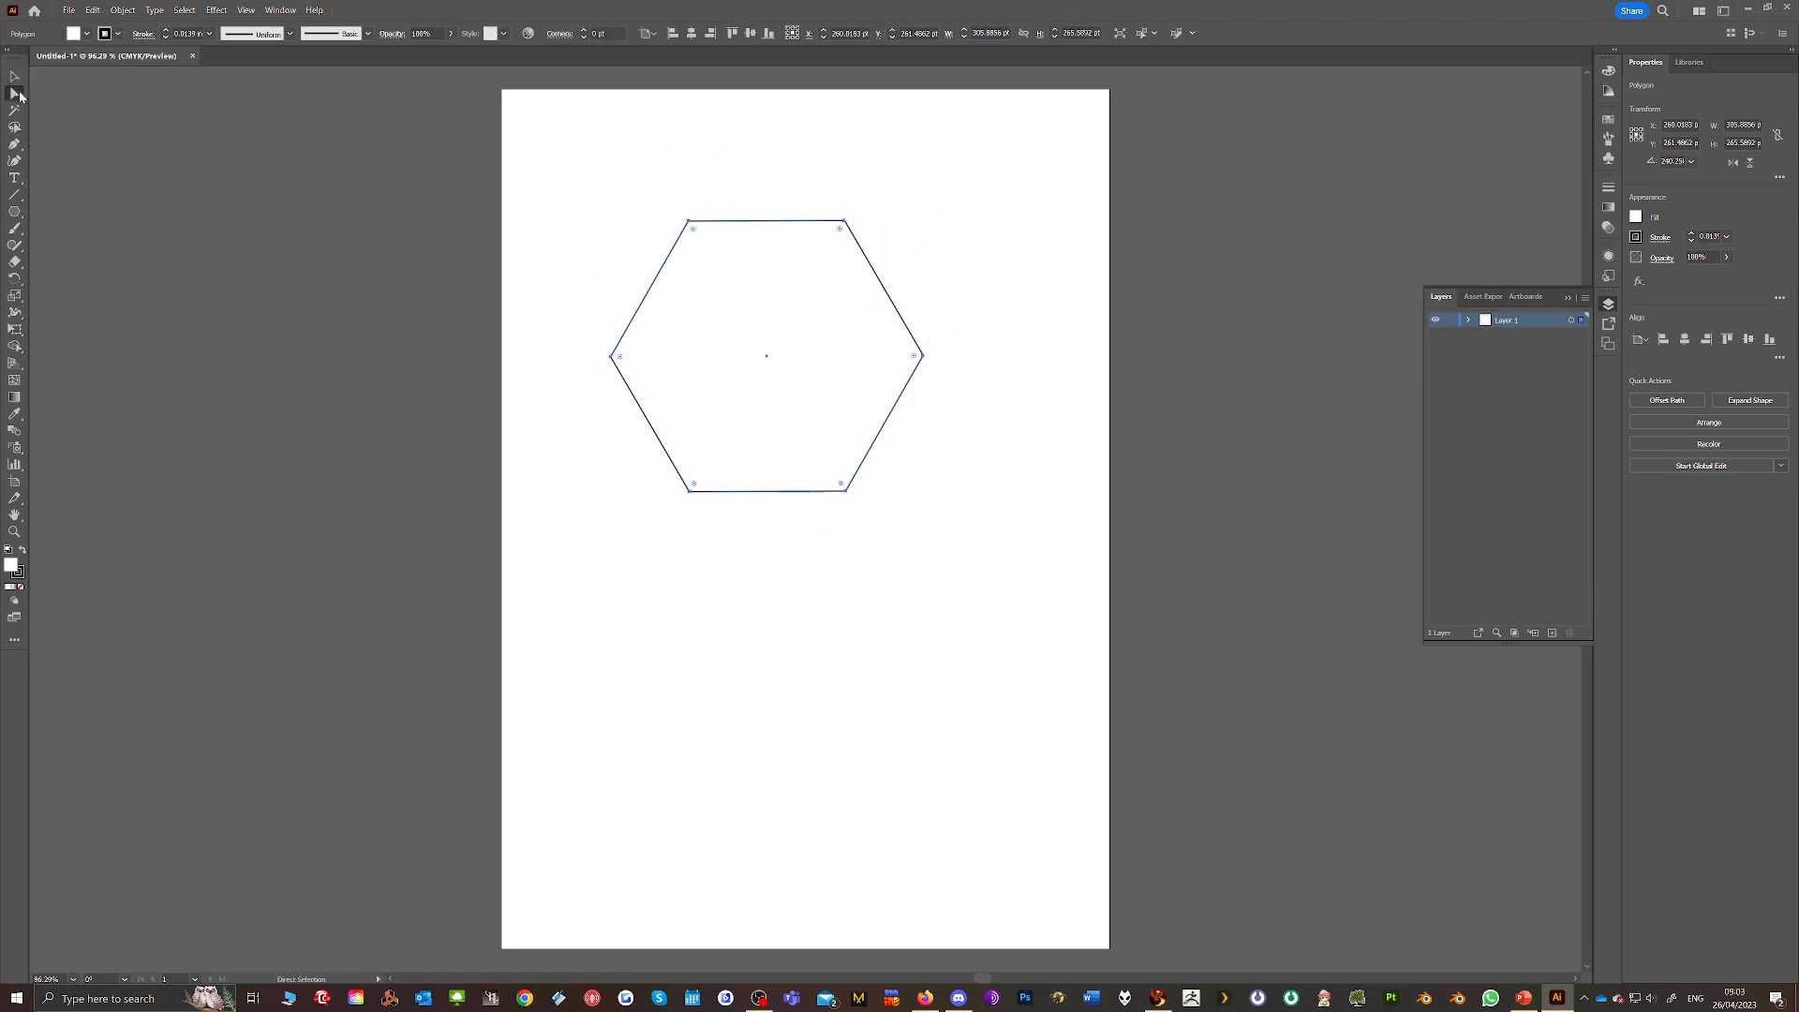
click(17, 80)
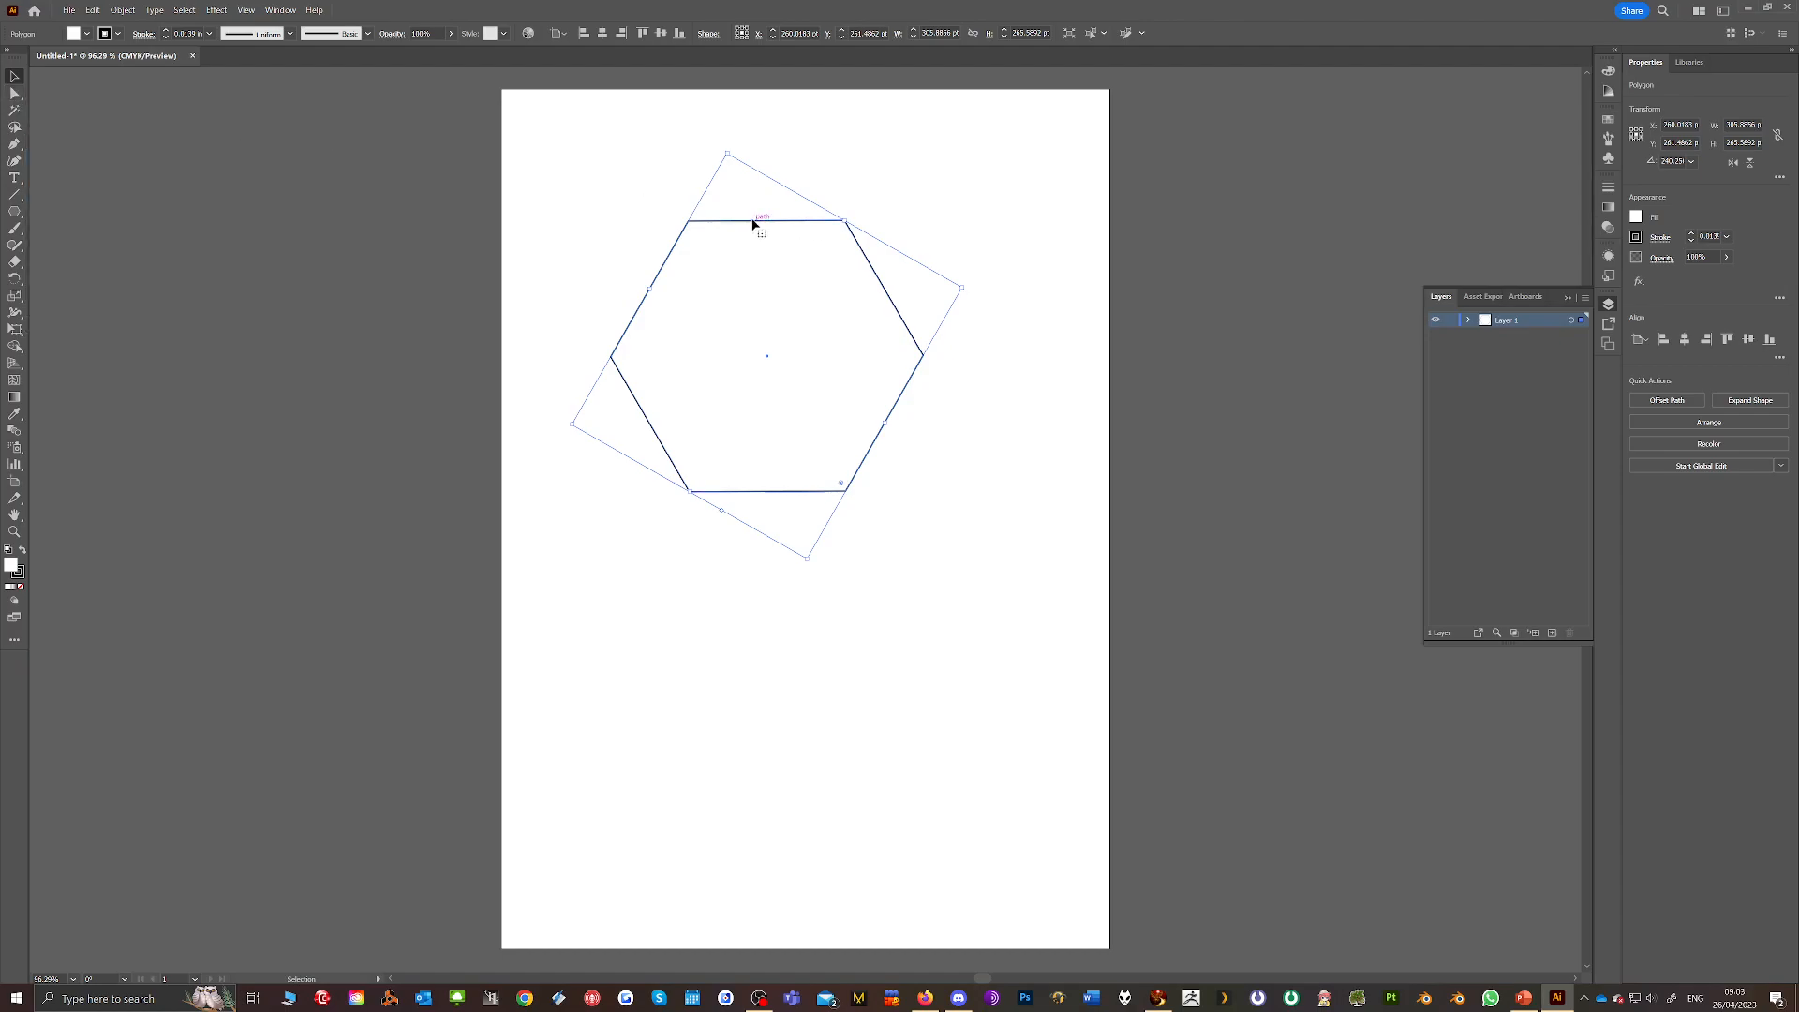
Apply a Pucker & Bloat effect of 53% to the hexagon to form a six-petal flower.
click(215, 12)
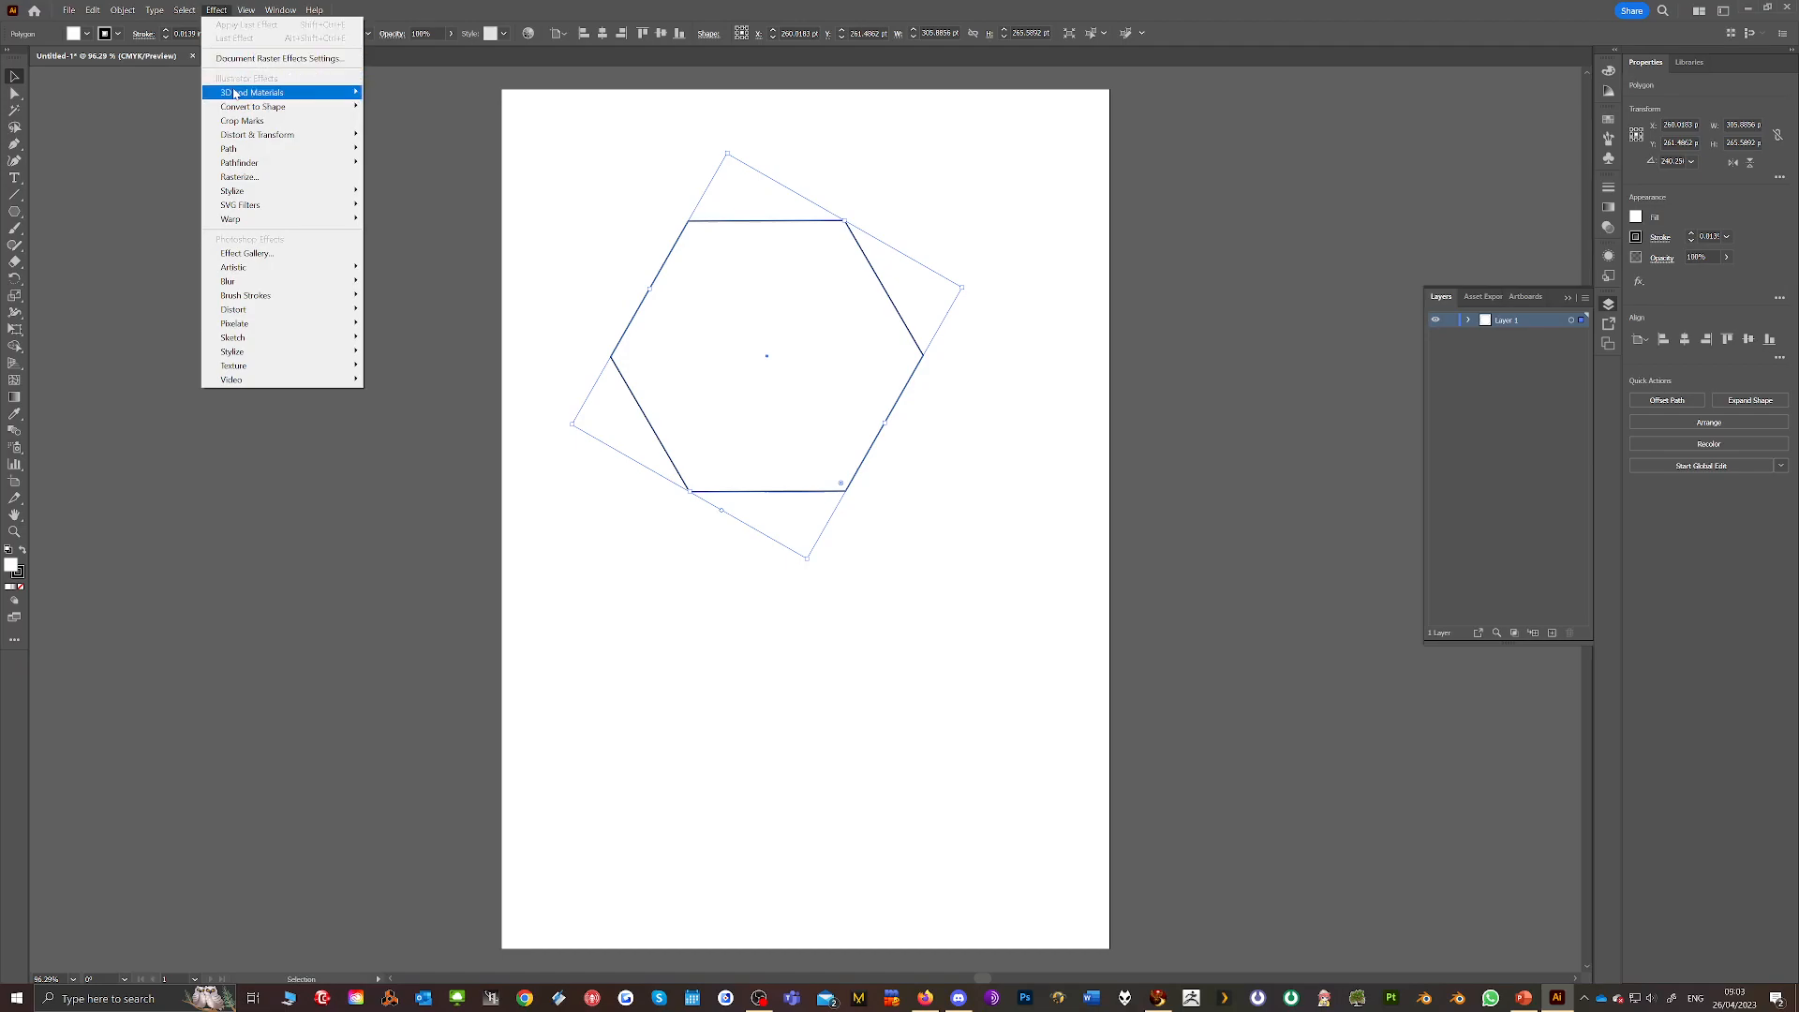
mouse_move(234, 94)
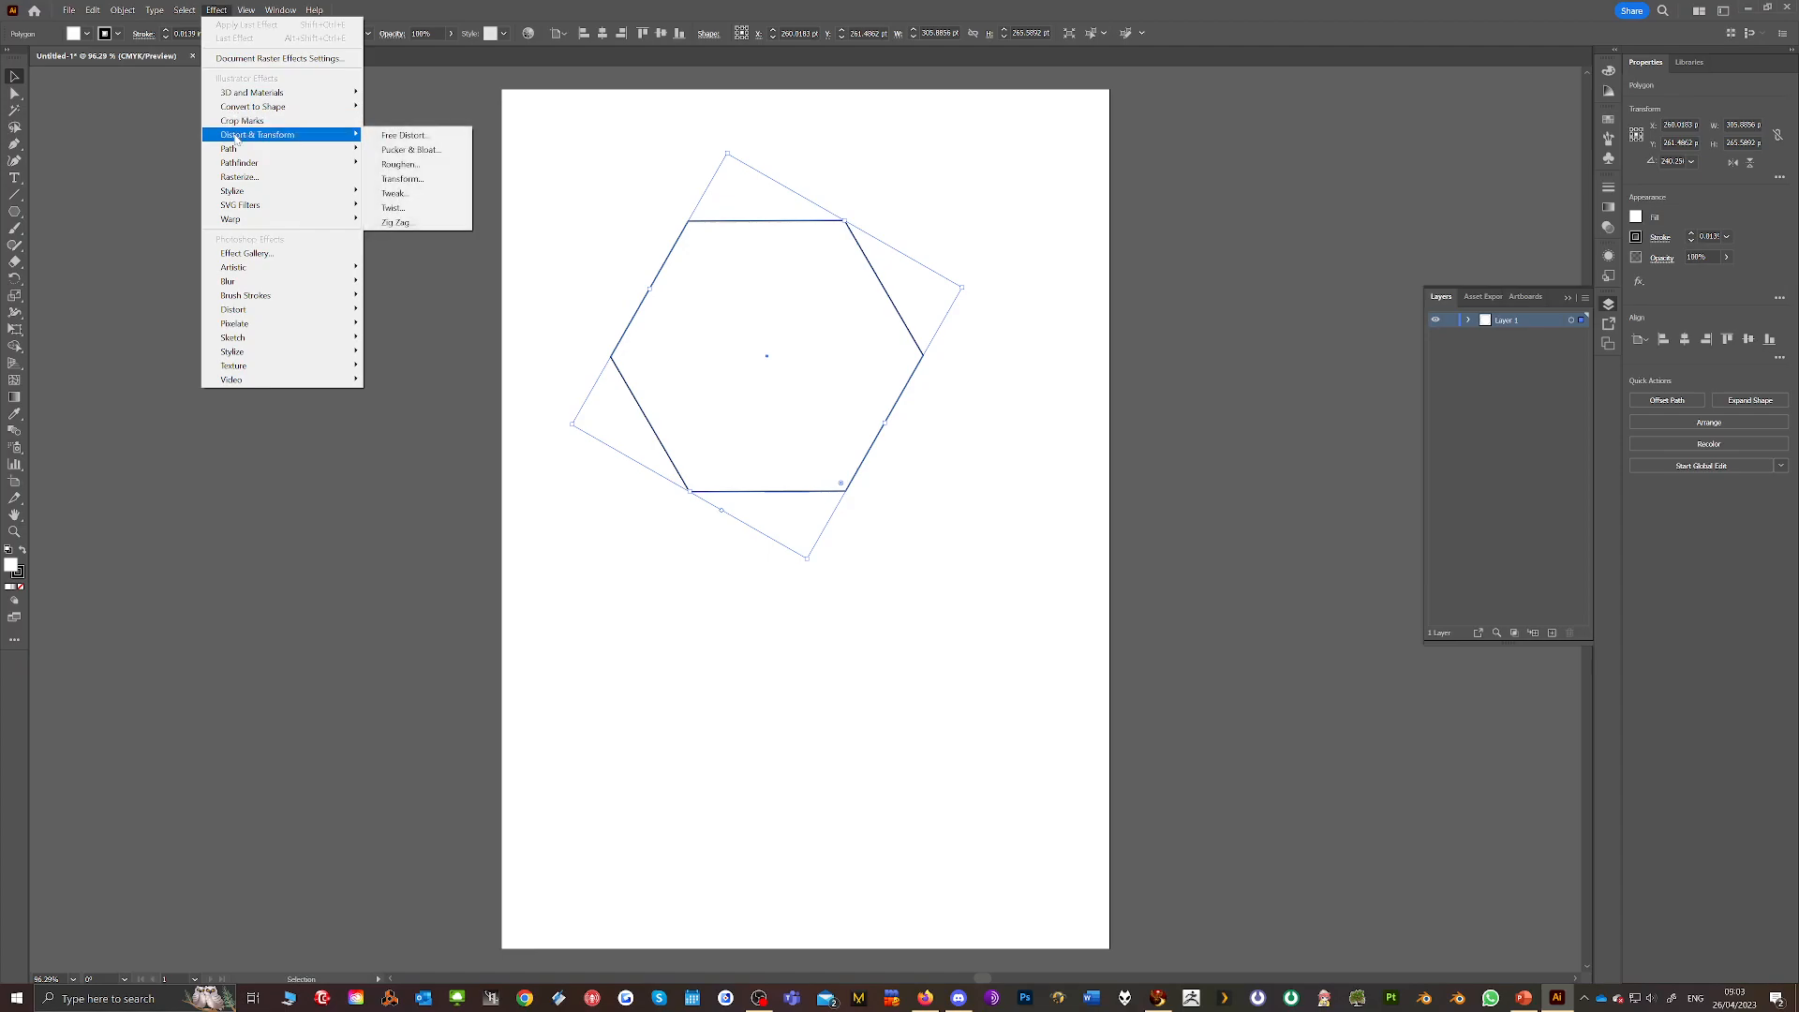
click(416, 154)
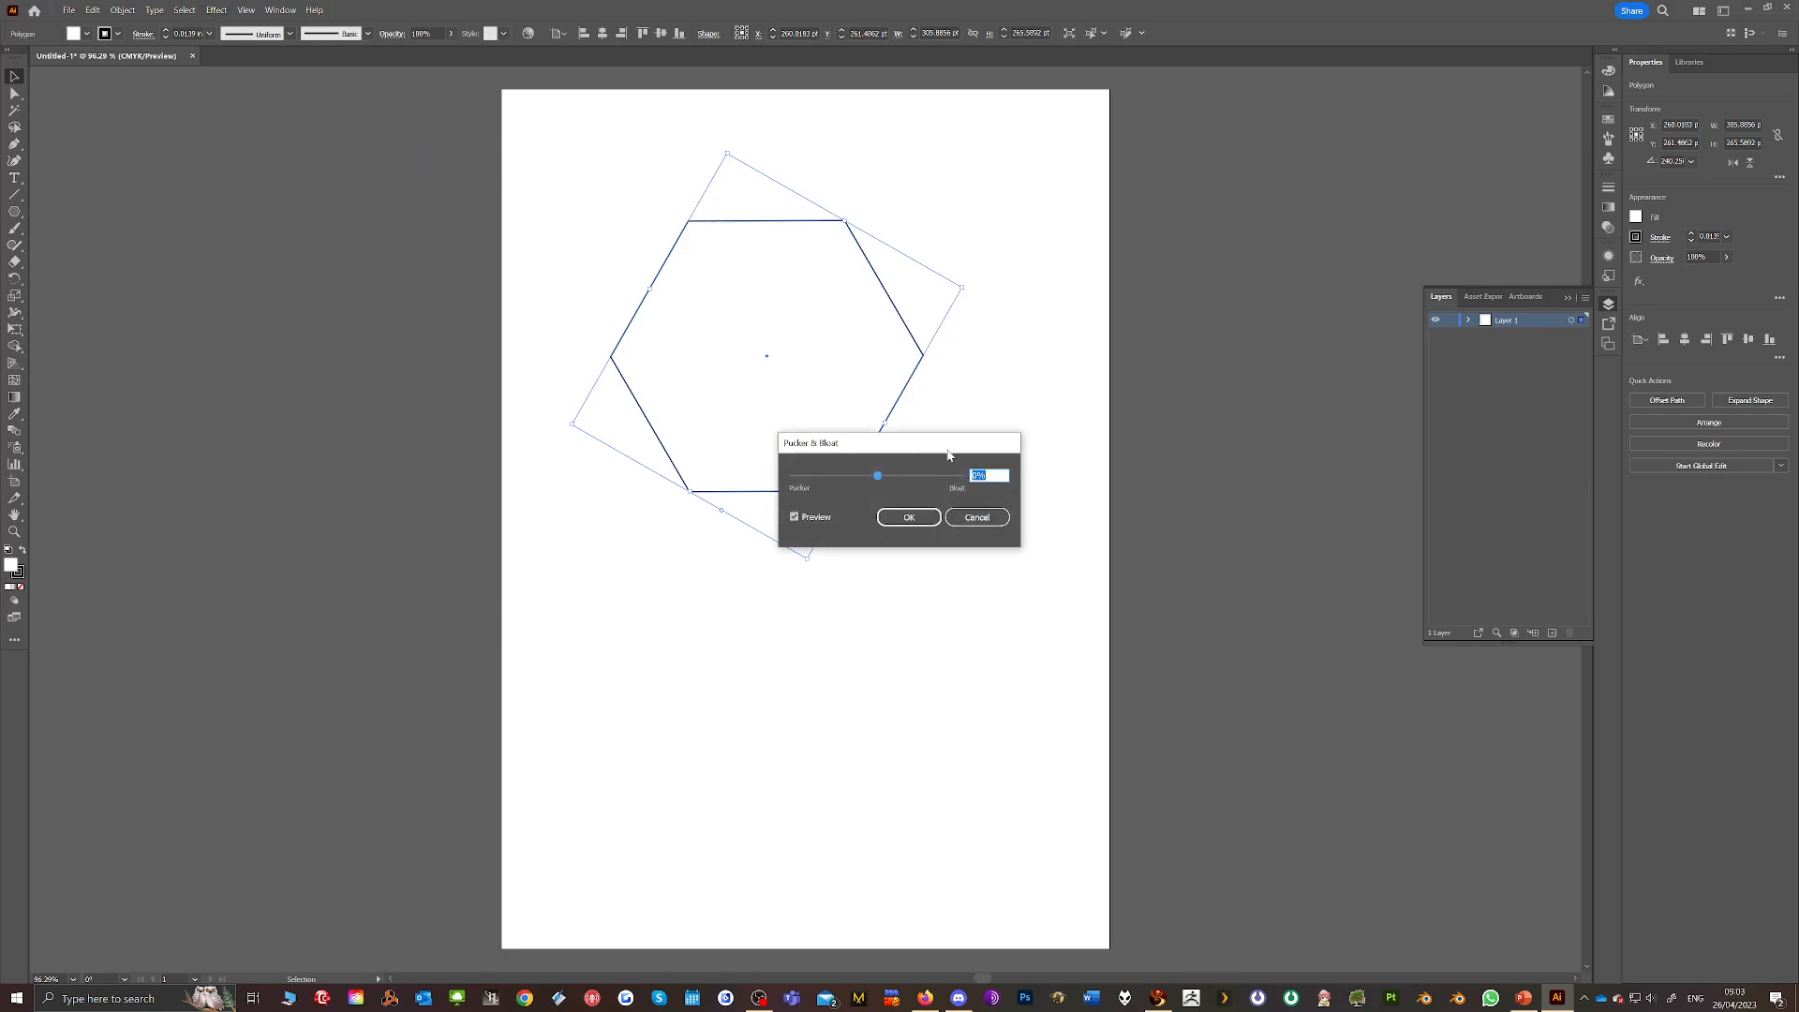
drag(880, 480, 902, 479)
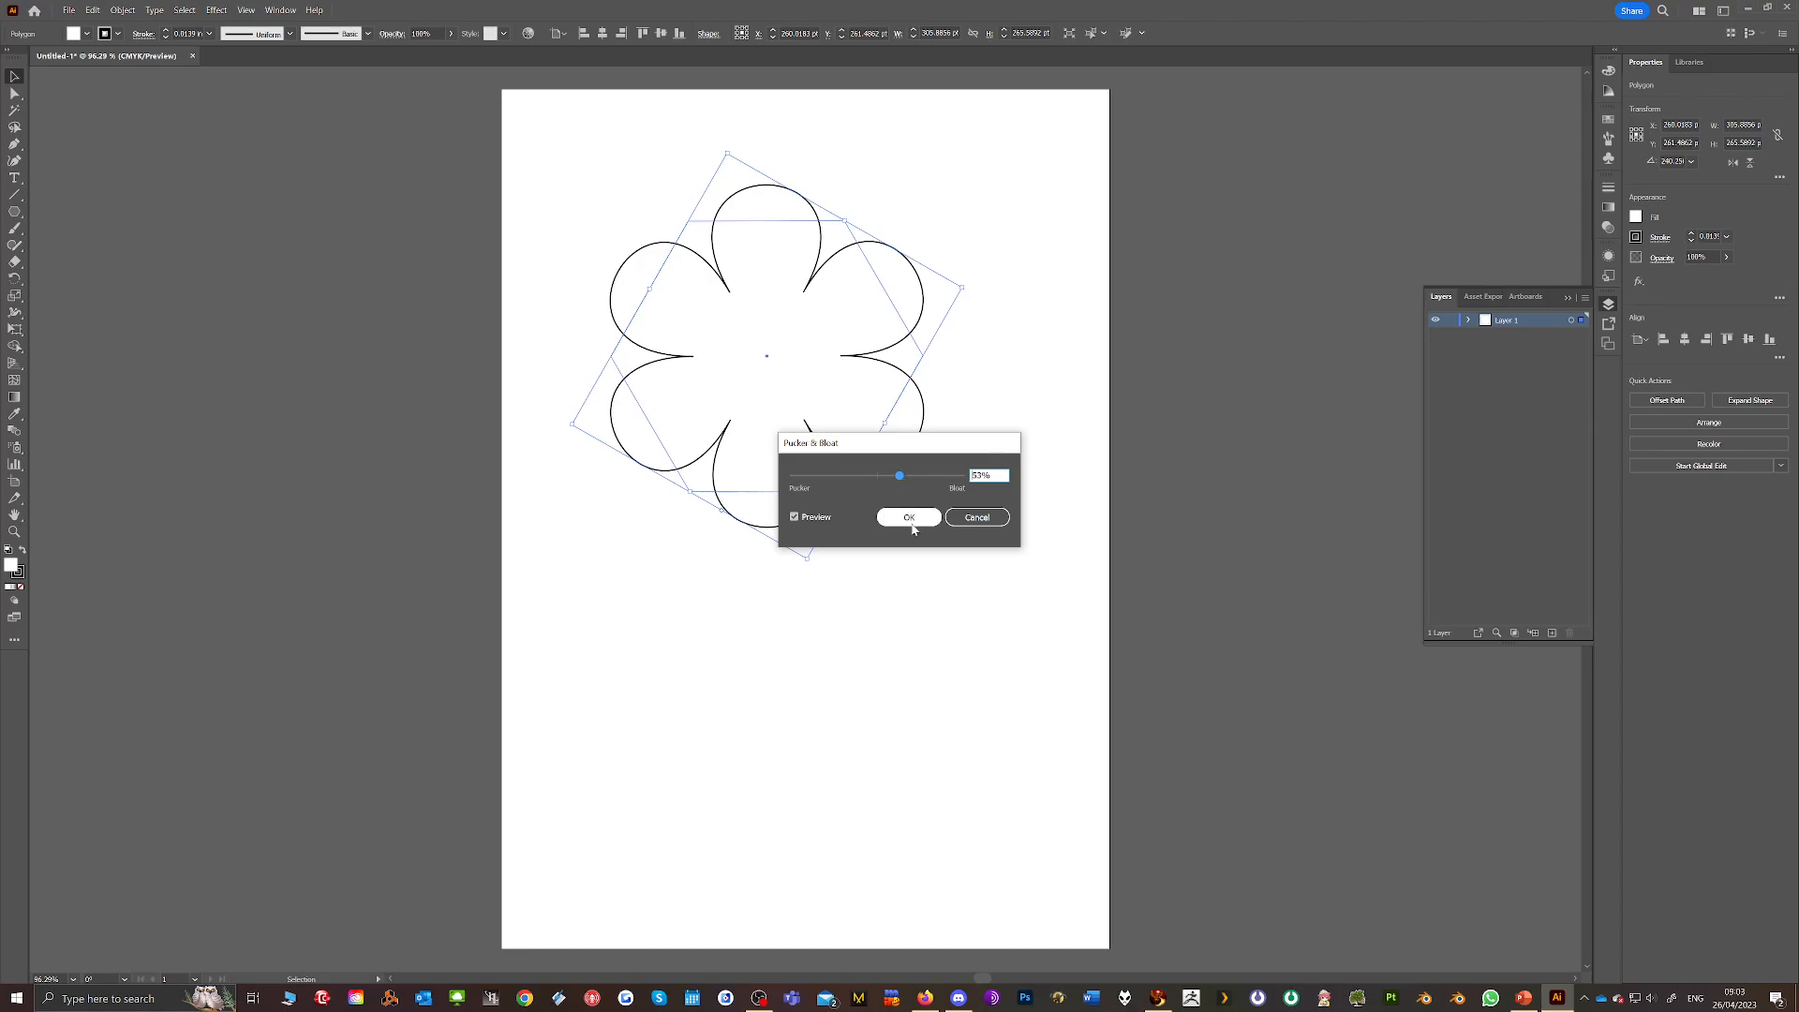
click(908, 520)
Draw a circle about 96 pt across in the flower's centre and list the objects inside Layer 1.
click(14, 212)
click(79, 247)
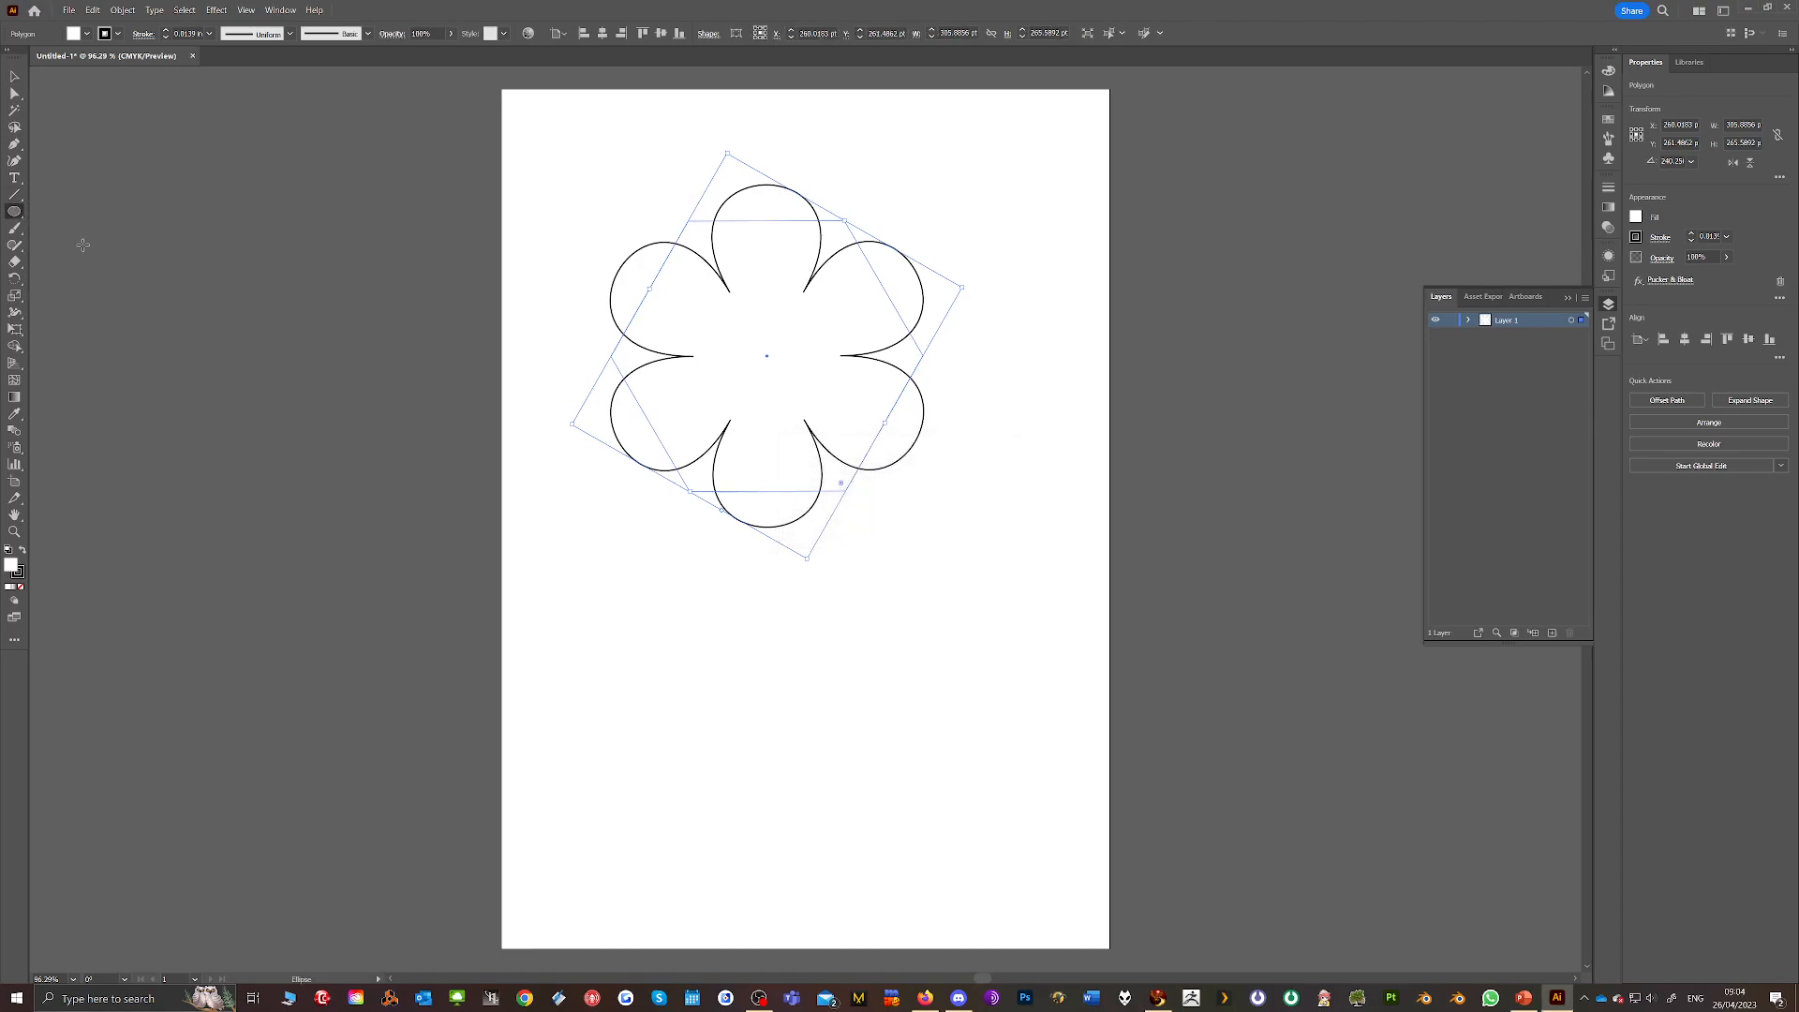
drag(720, 310, 817, 405)
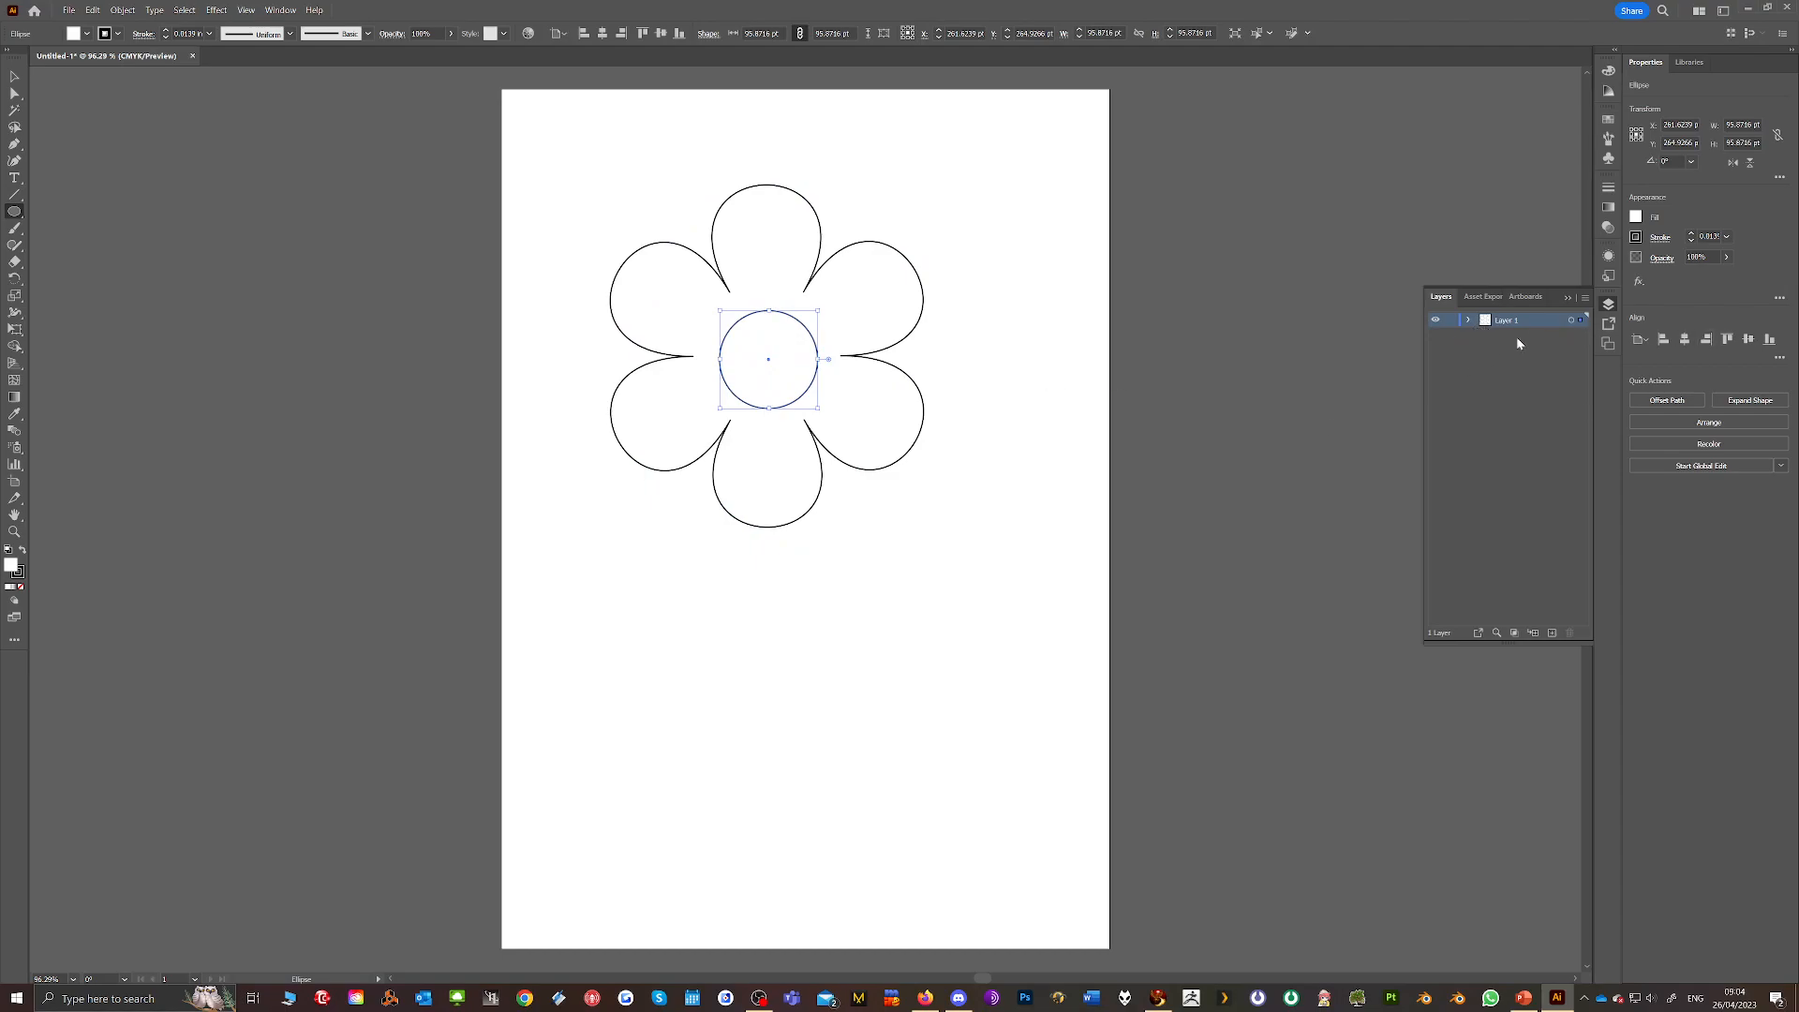
click(1469, 322)
click(1503, 352)
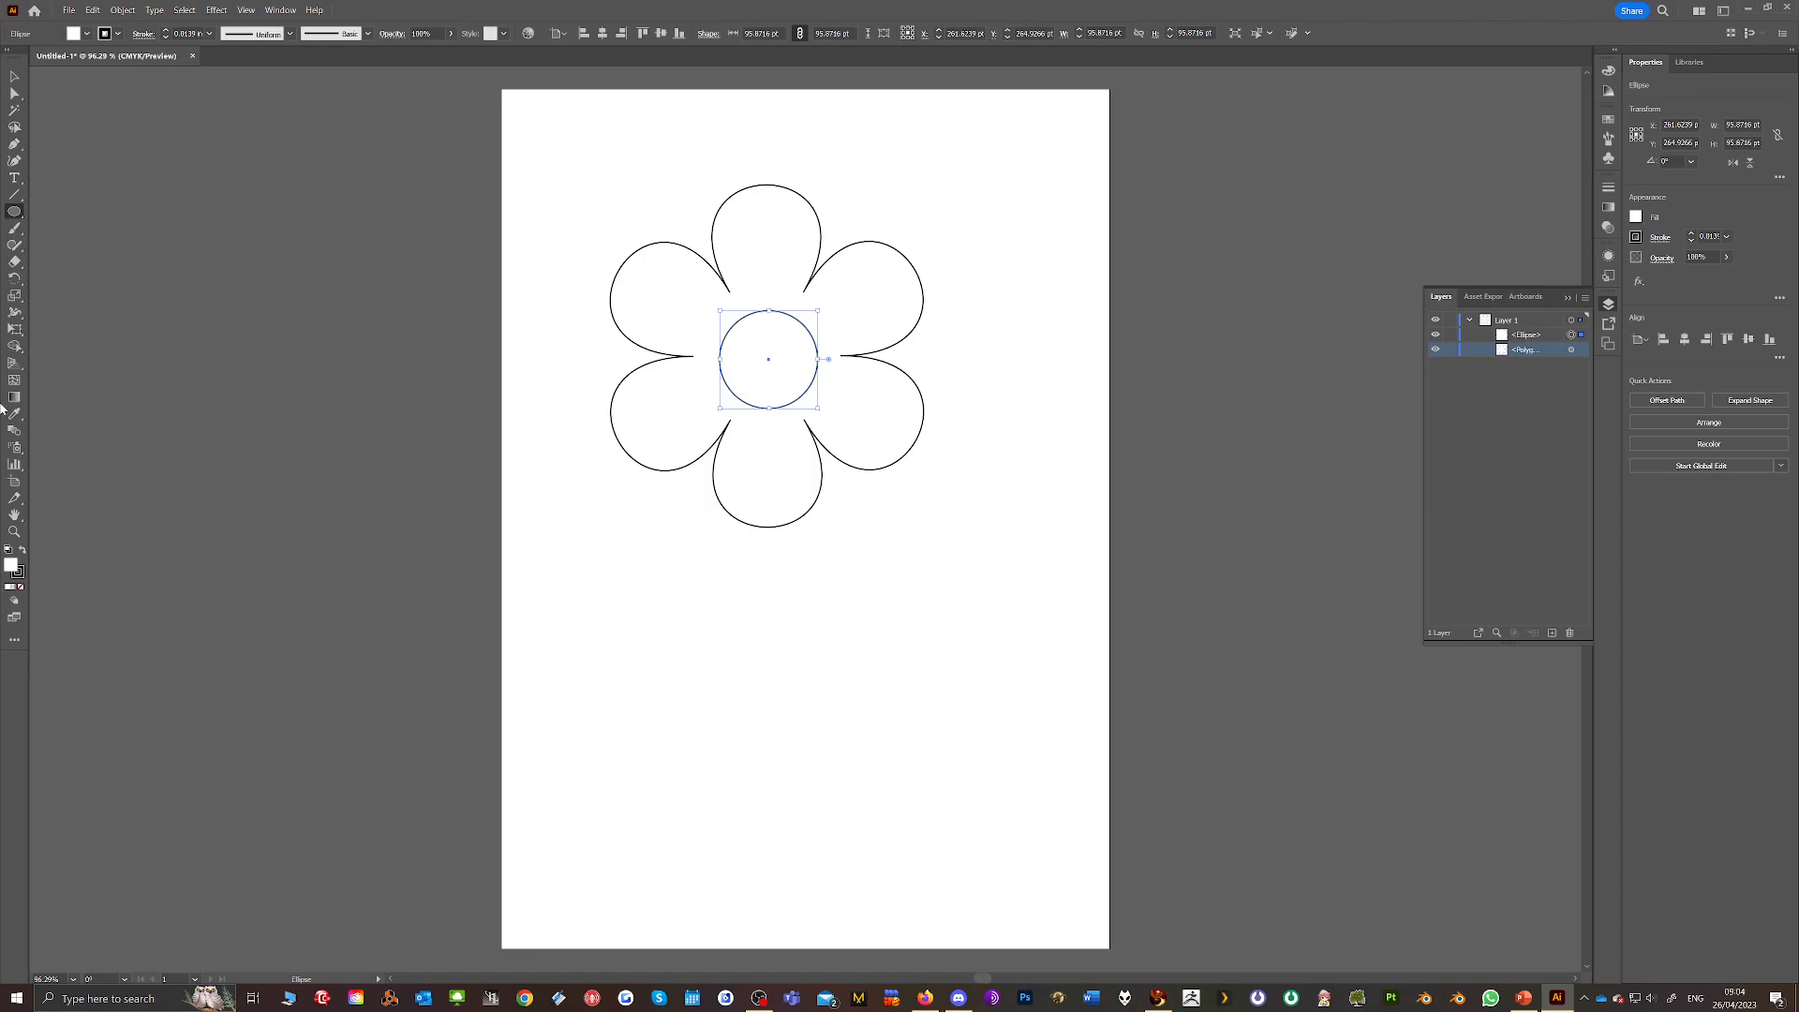
Draw a rectangle about 425 by 437 pt around the flower and send it behind the flower and circle.
click(19, 212)
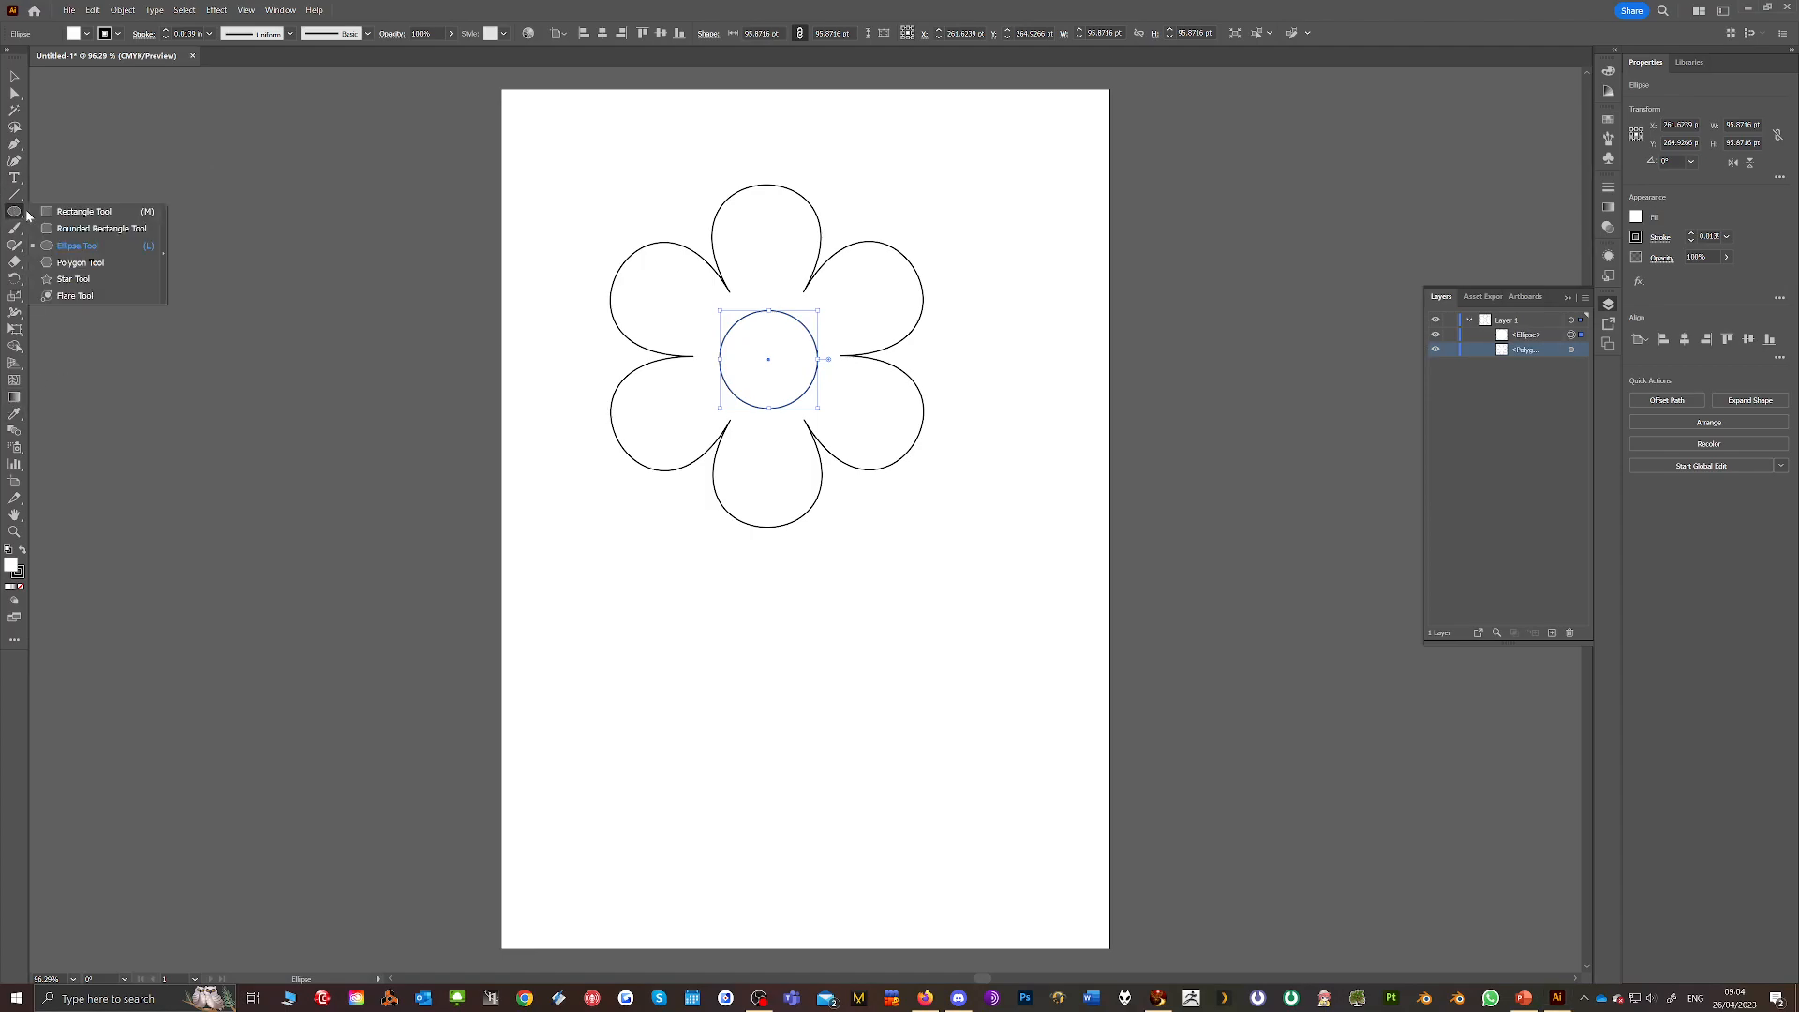
click(80, 212)
drag(552, 120, 990, 566)
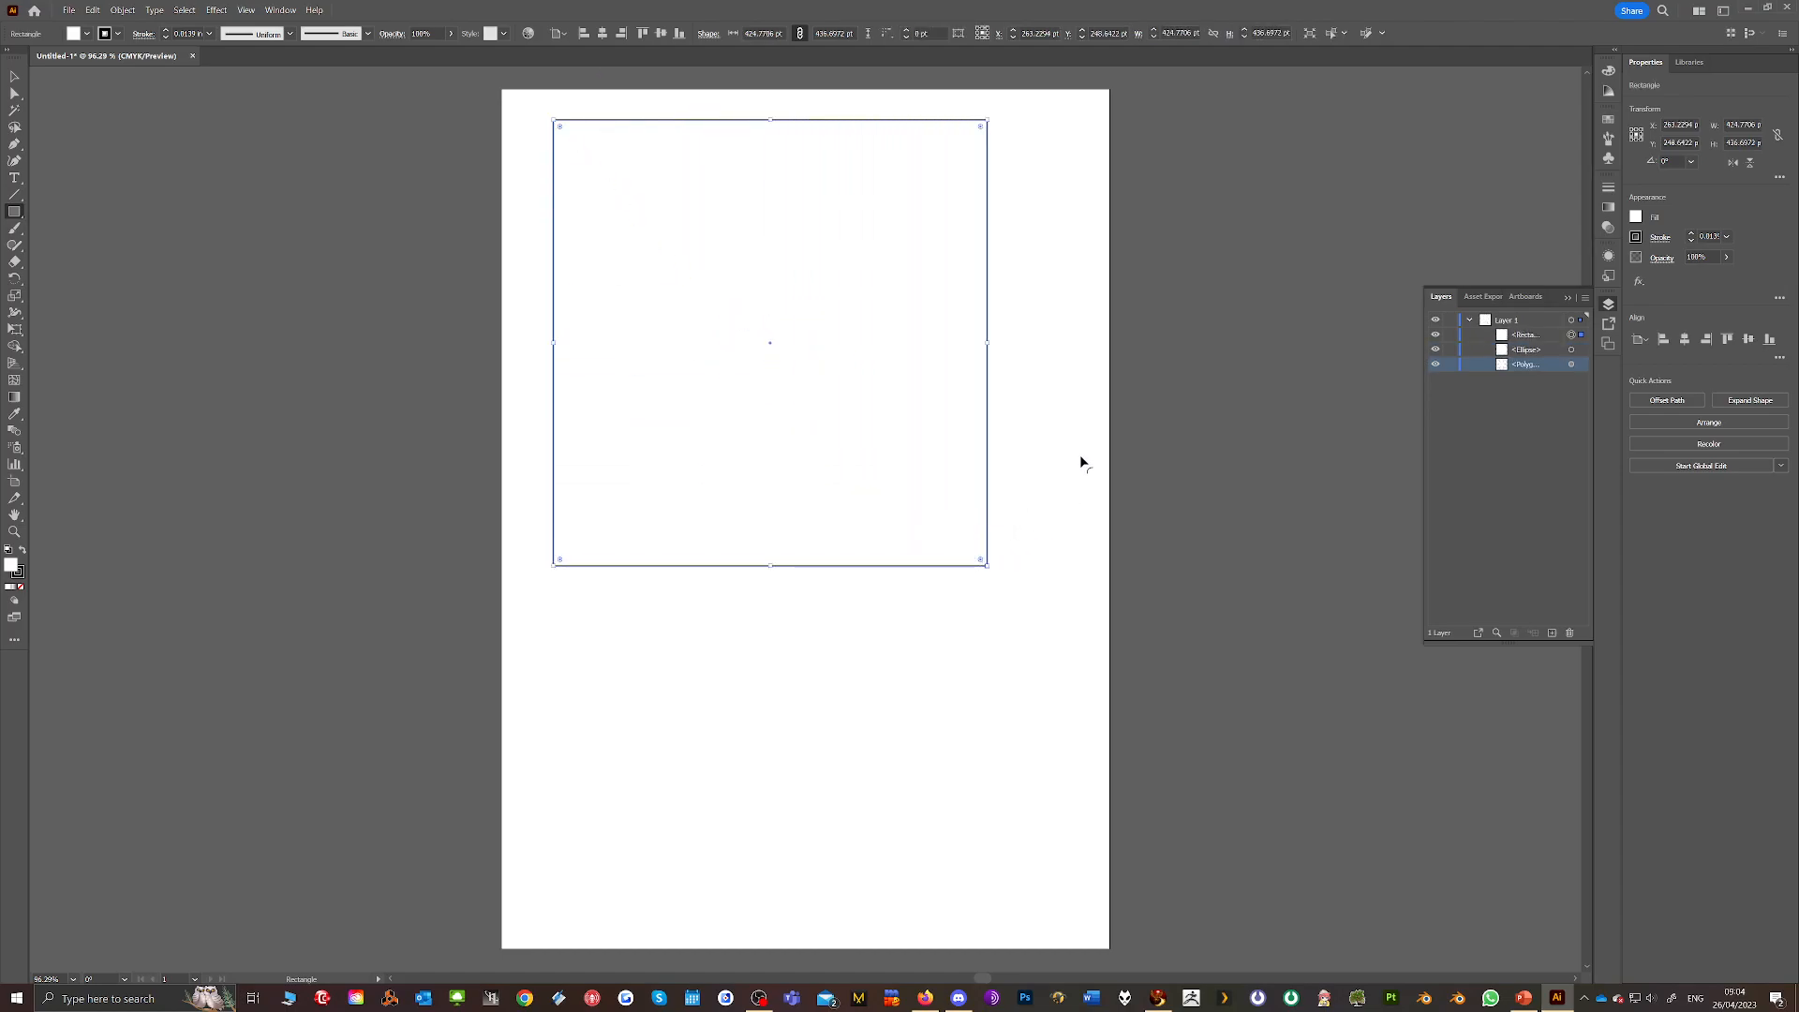
mouse_move(1546, 367)
mouse_down()
mouse_move(1531, 348)
mouse_move(1532, 374)
mouse_up()
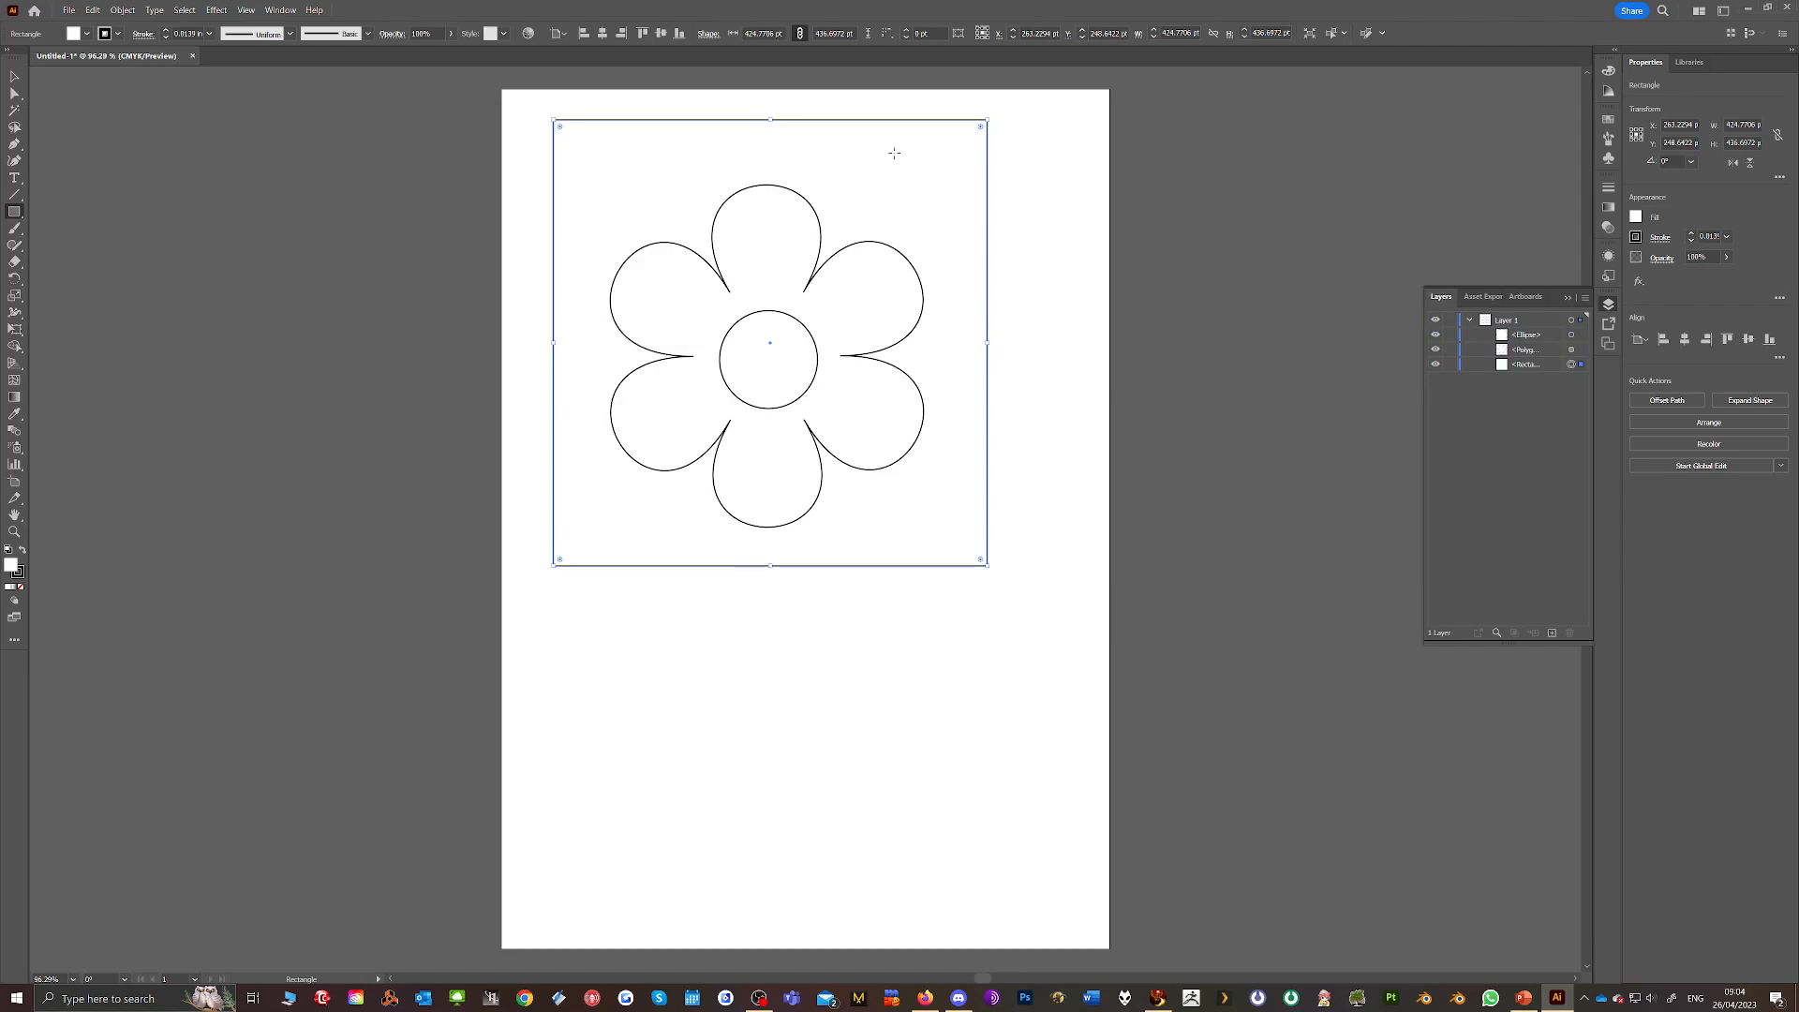
Shift the rectangle slightly to centre it around the flower and group it with the flower and circle.
click(13, 74)
drag(594, 178, 594, 191)
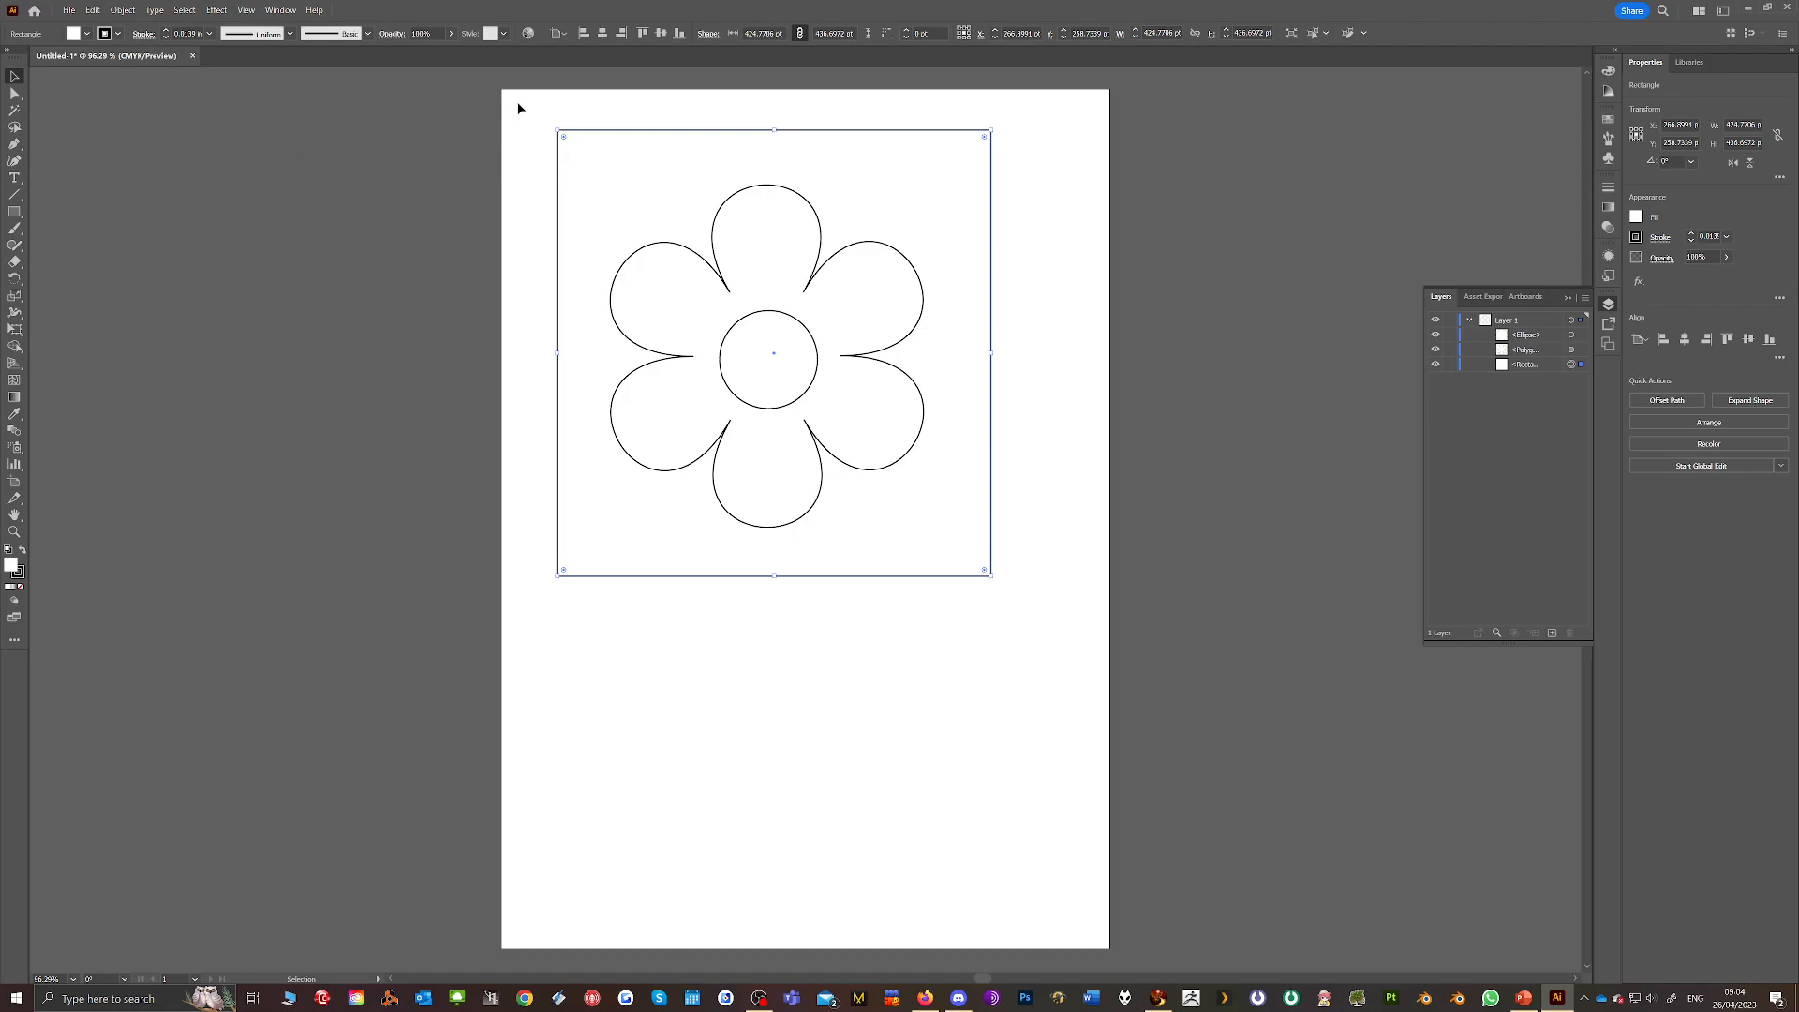
drag(549, 198, 553, 210)
drag(605, 265, 1033, 596)
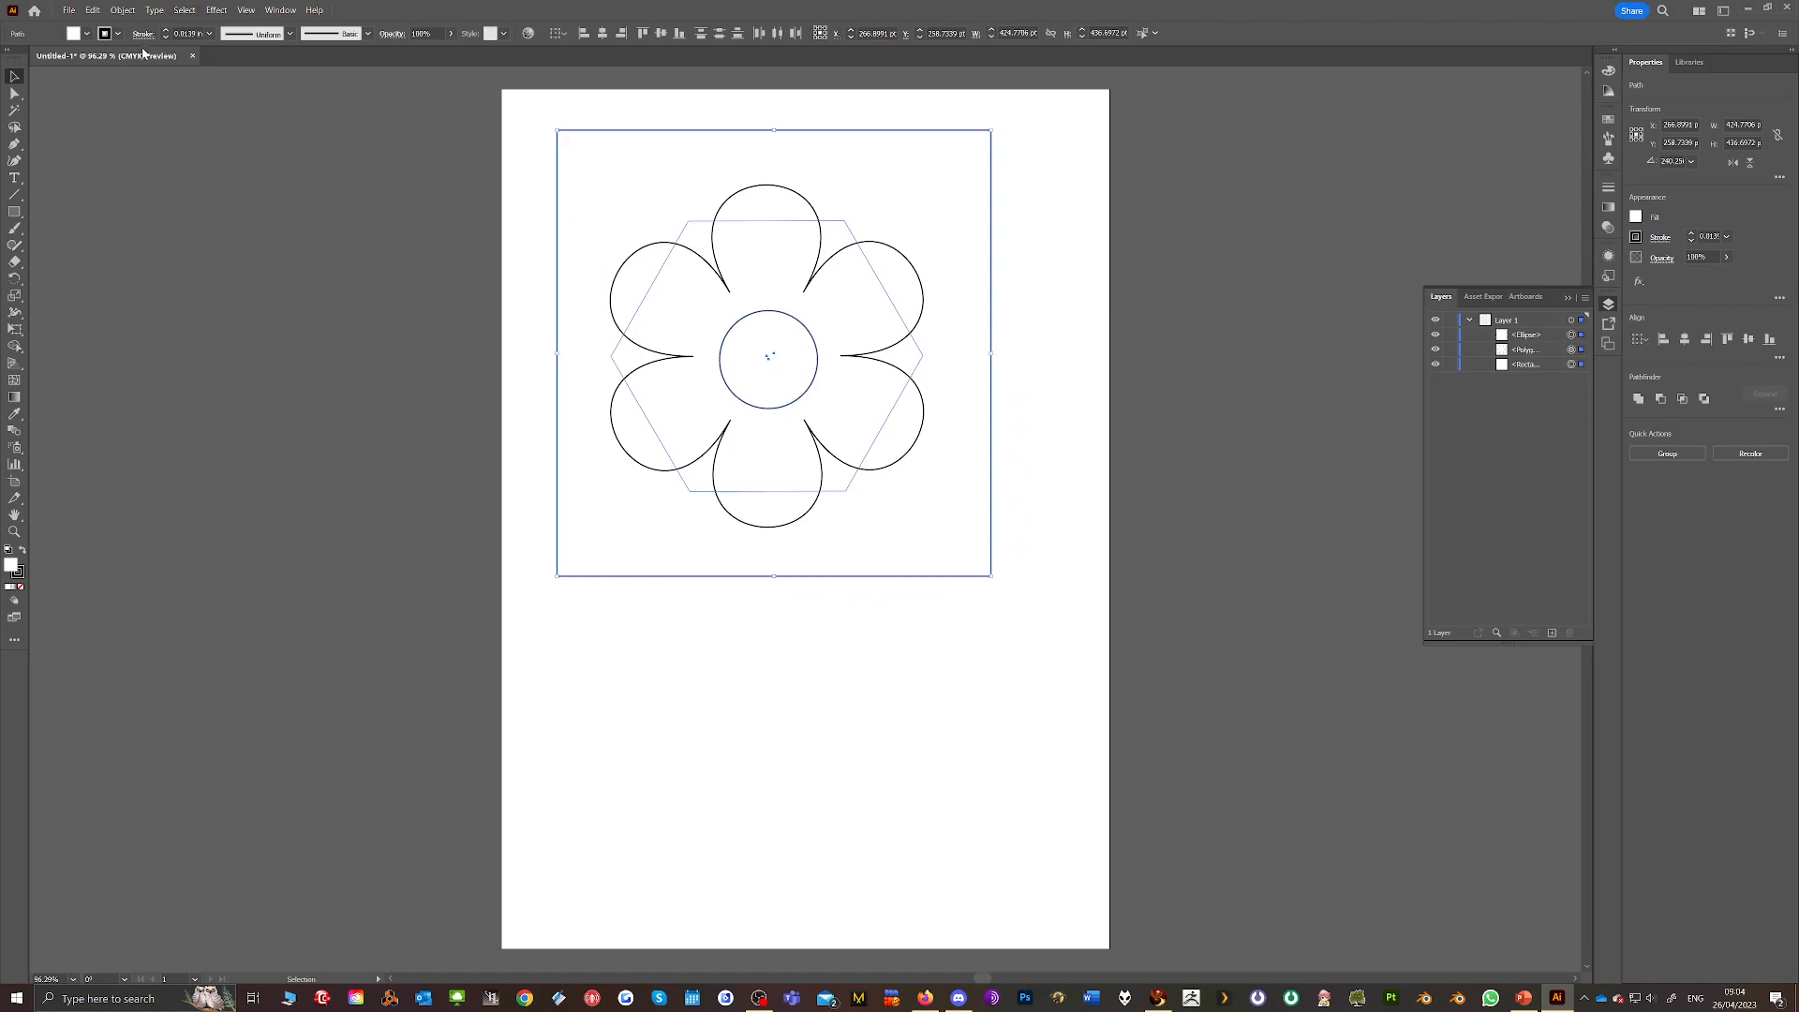
click(126, 10)
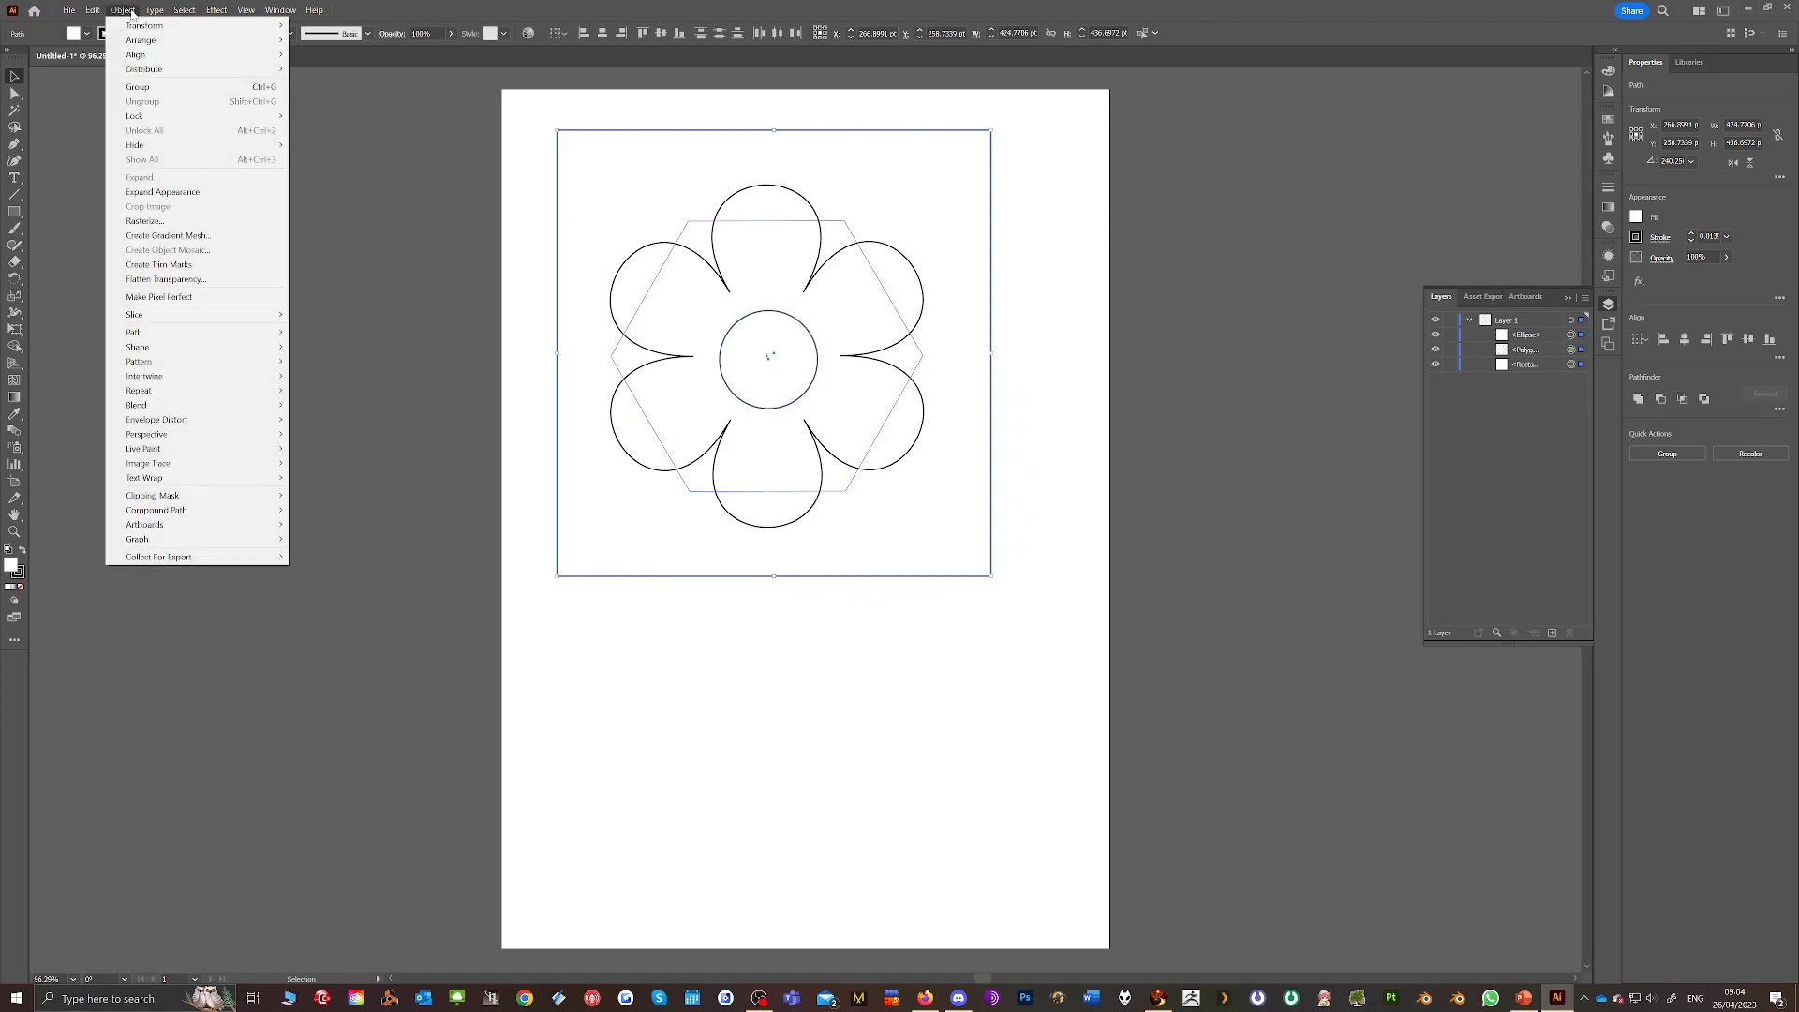
click(152, 87)
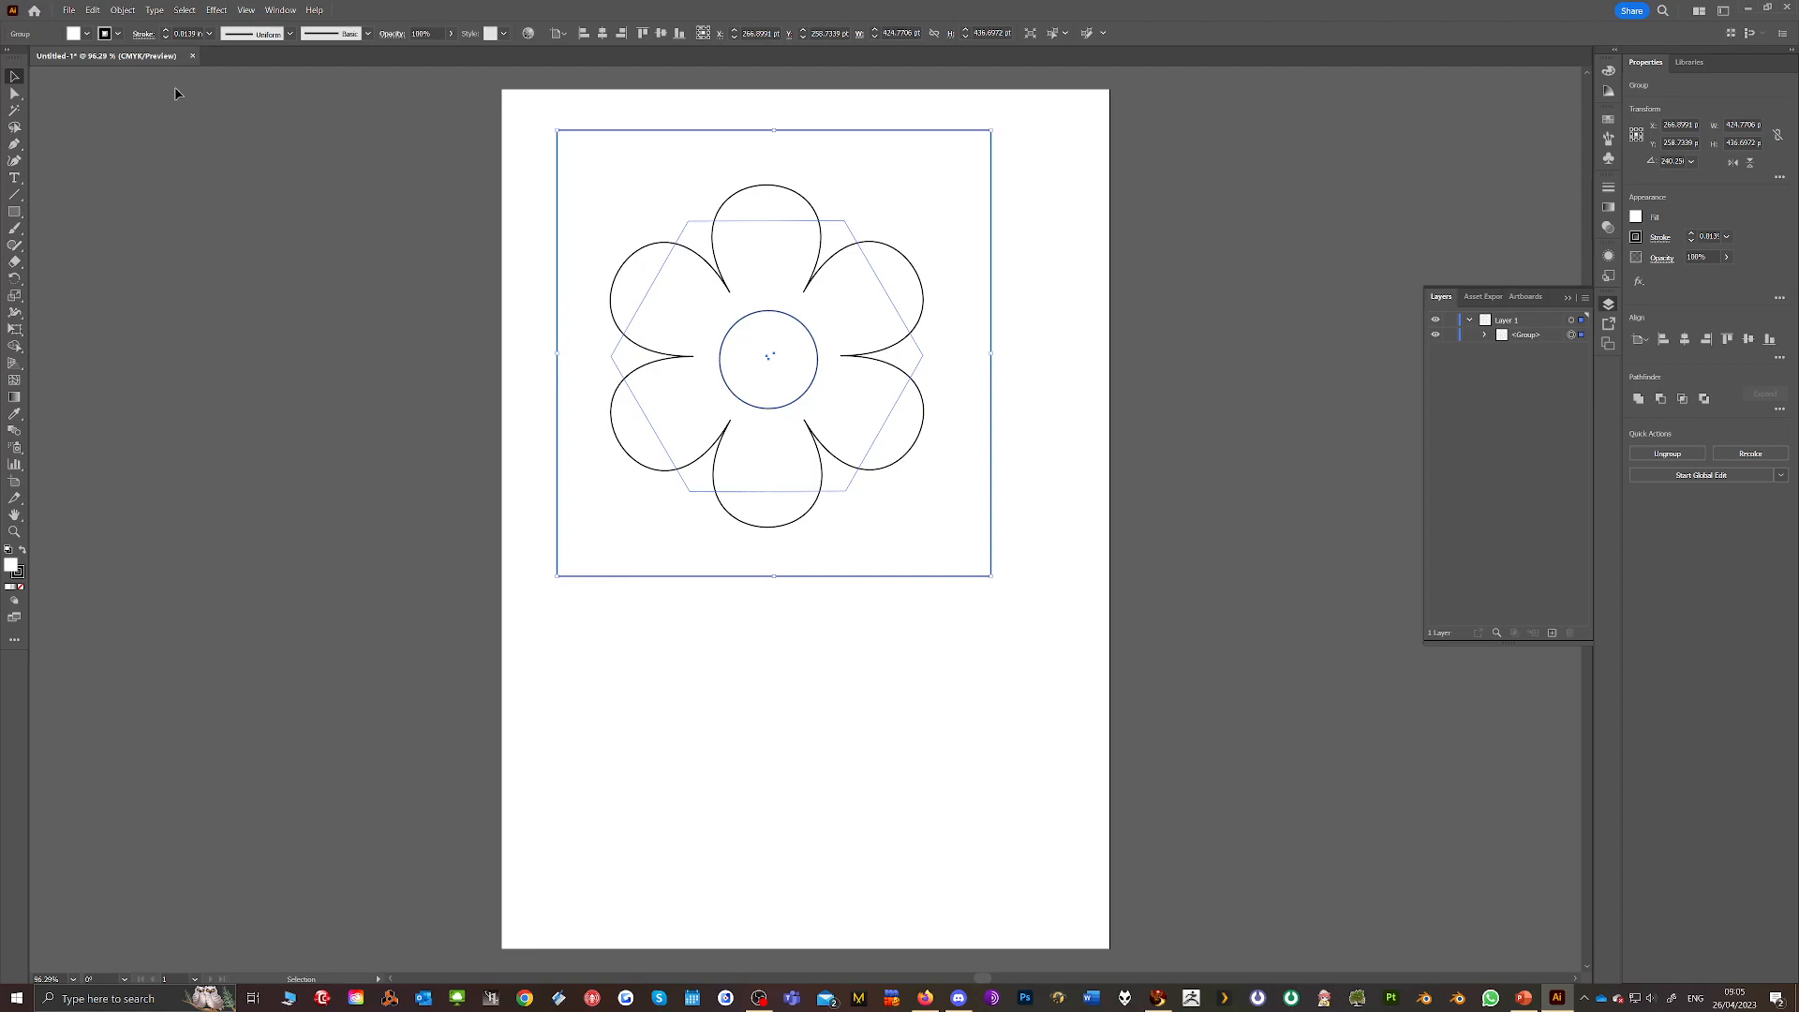
Apply the 3D Inflate effect to the grouped flower, circle and rectangle.
click(218, 11)
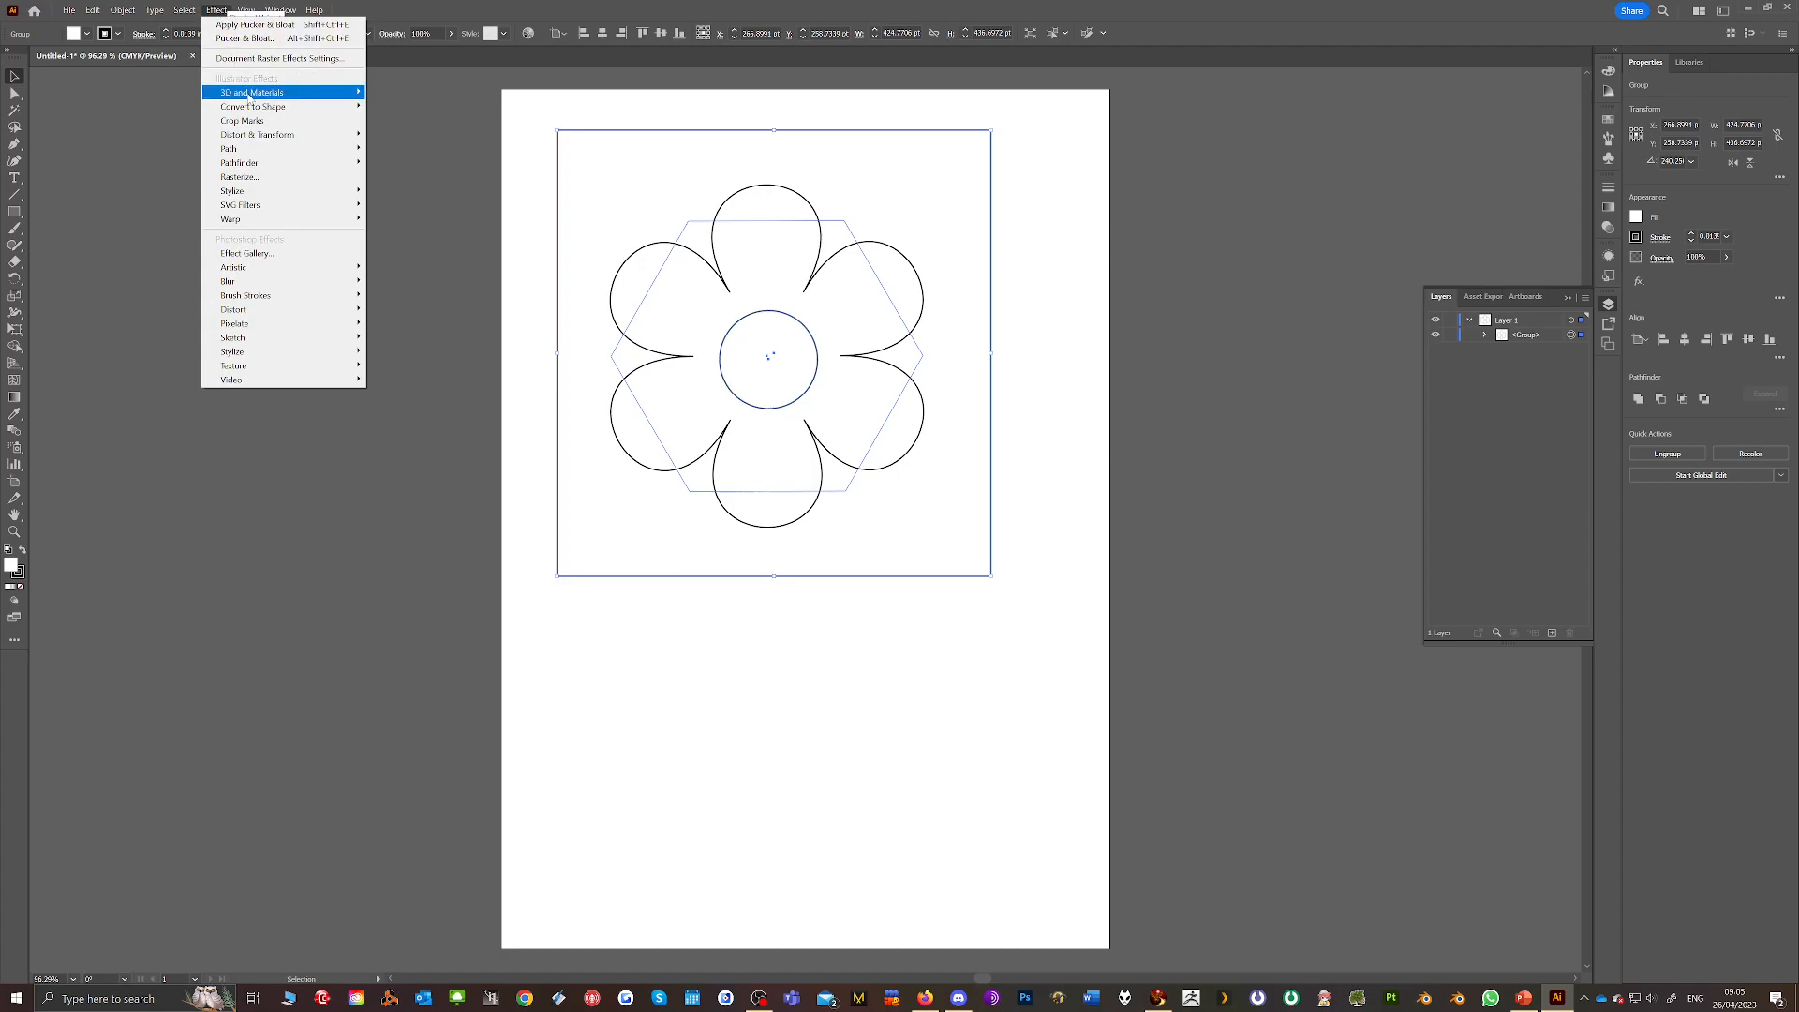
mouse_move(251, 93)
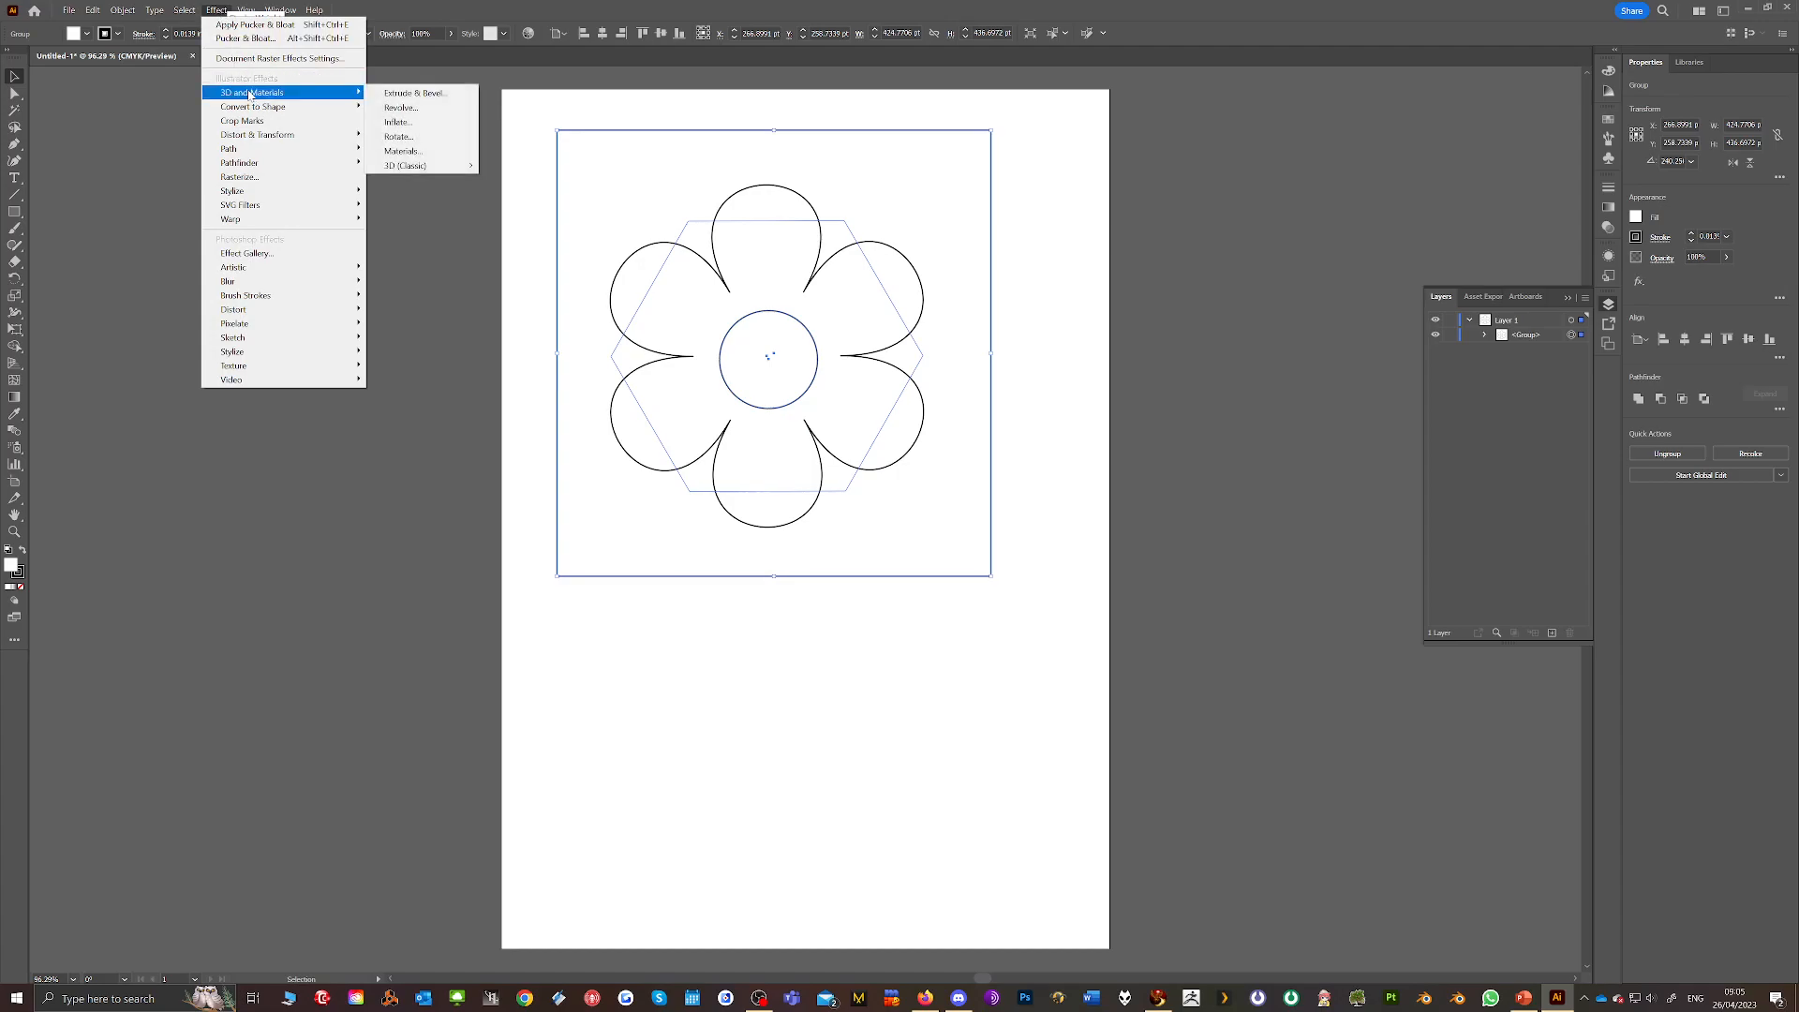
click(414, 123)
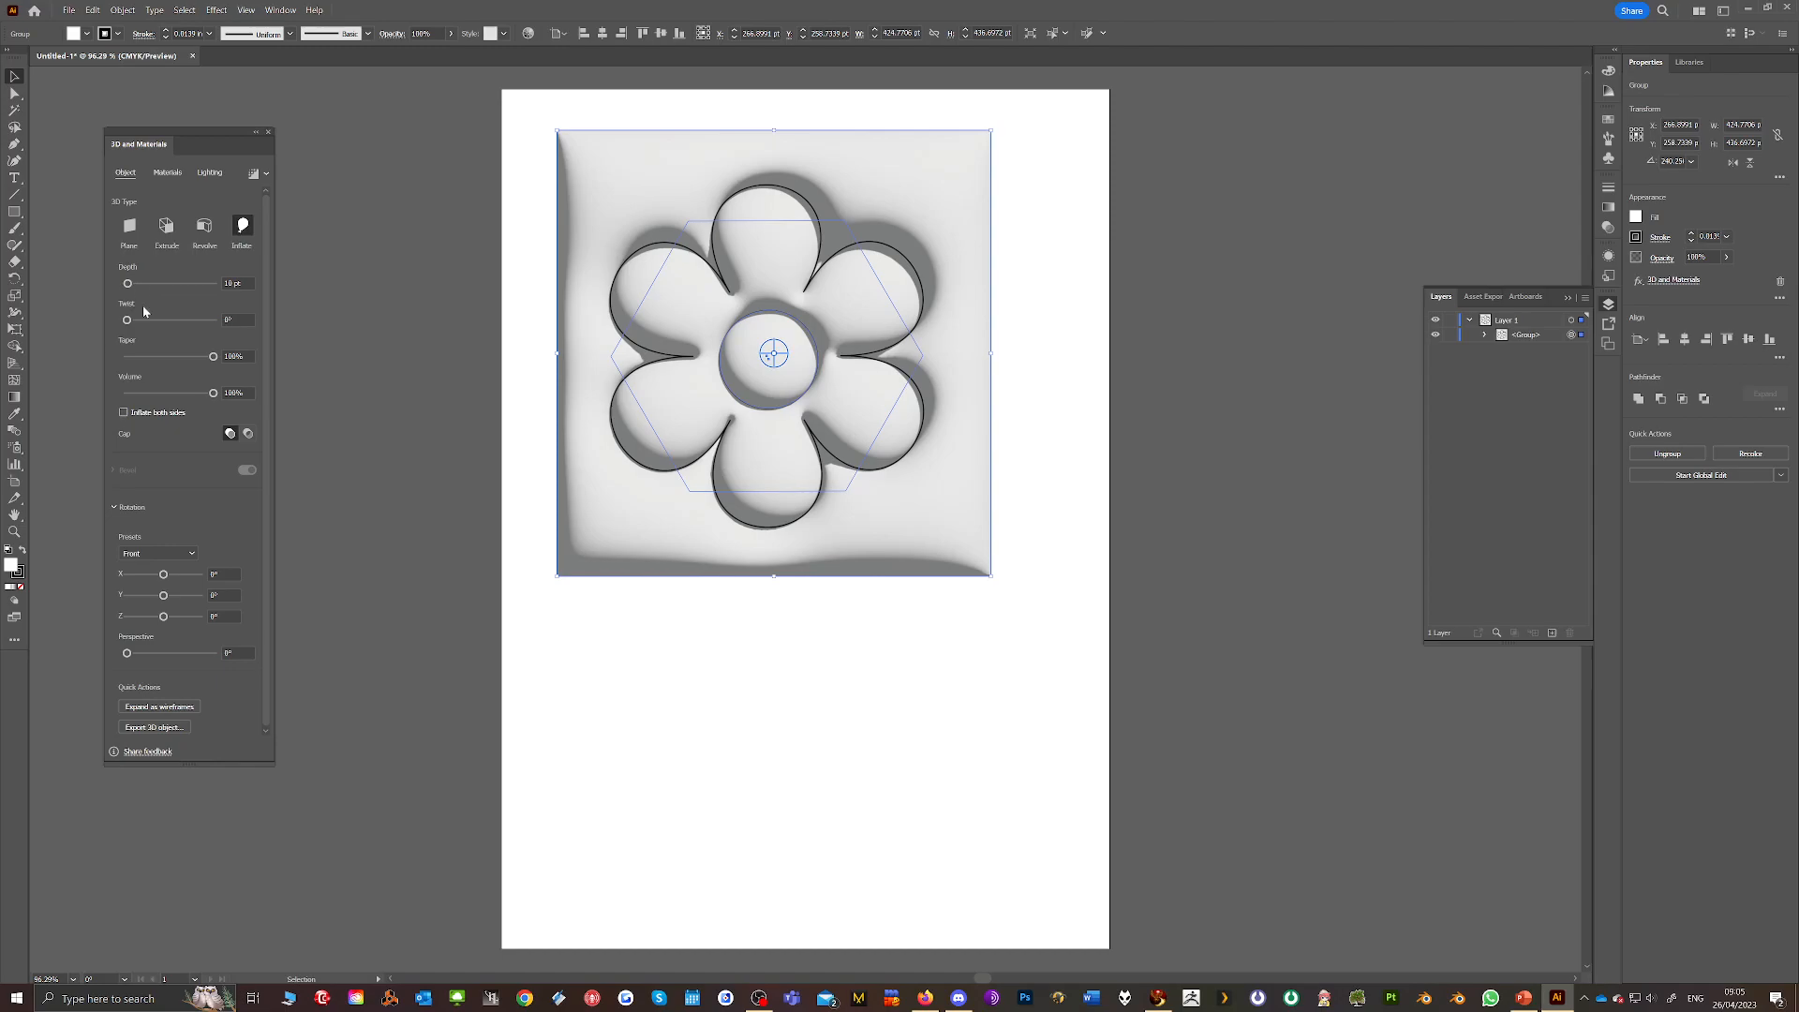
Set the Default material's roughness to 0 and metallic to 0.06.
click(163, 176)
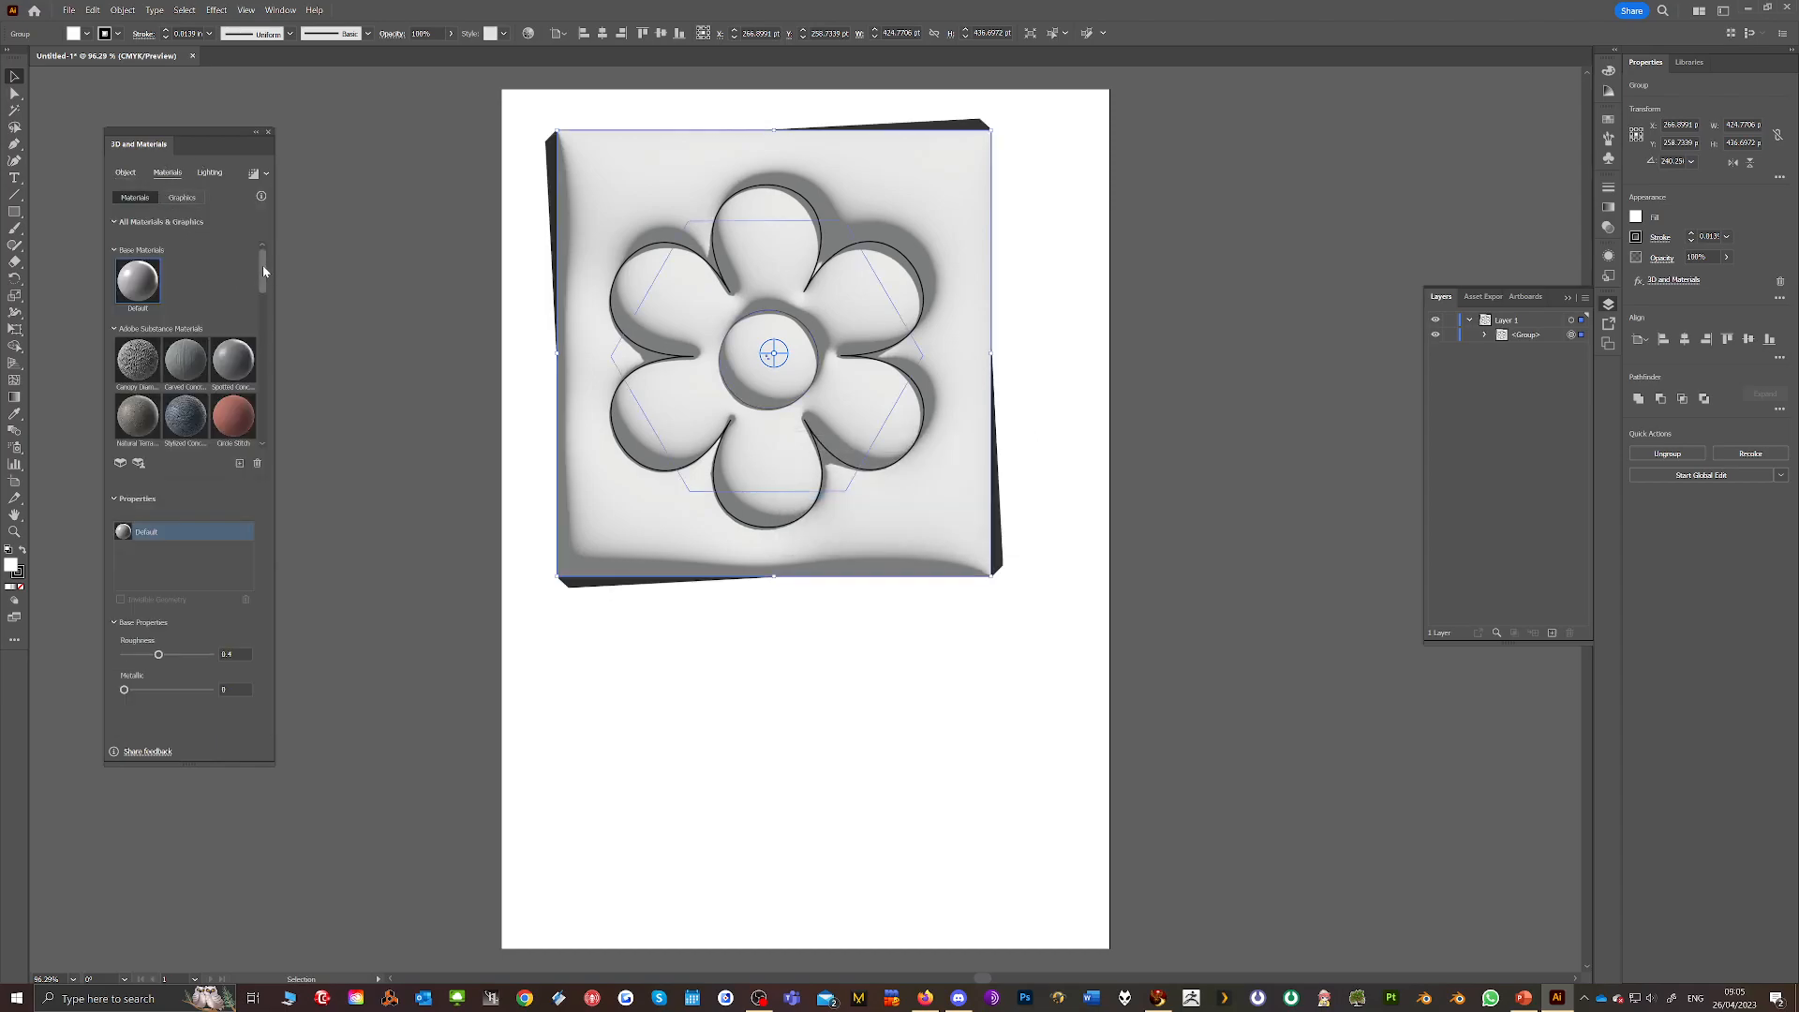
scroll(228, 371, down, 2)
mouse_move(159, 661)
mouse_down()
mouse_move(120, 657)
mouse_move(130, 694)
mouse_up()
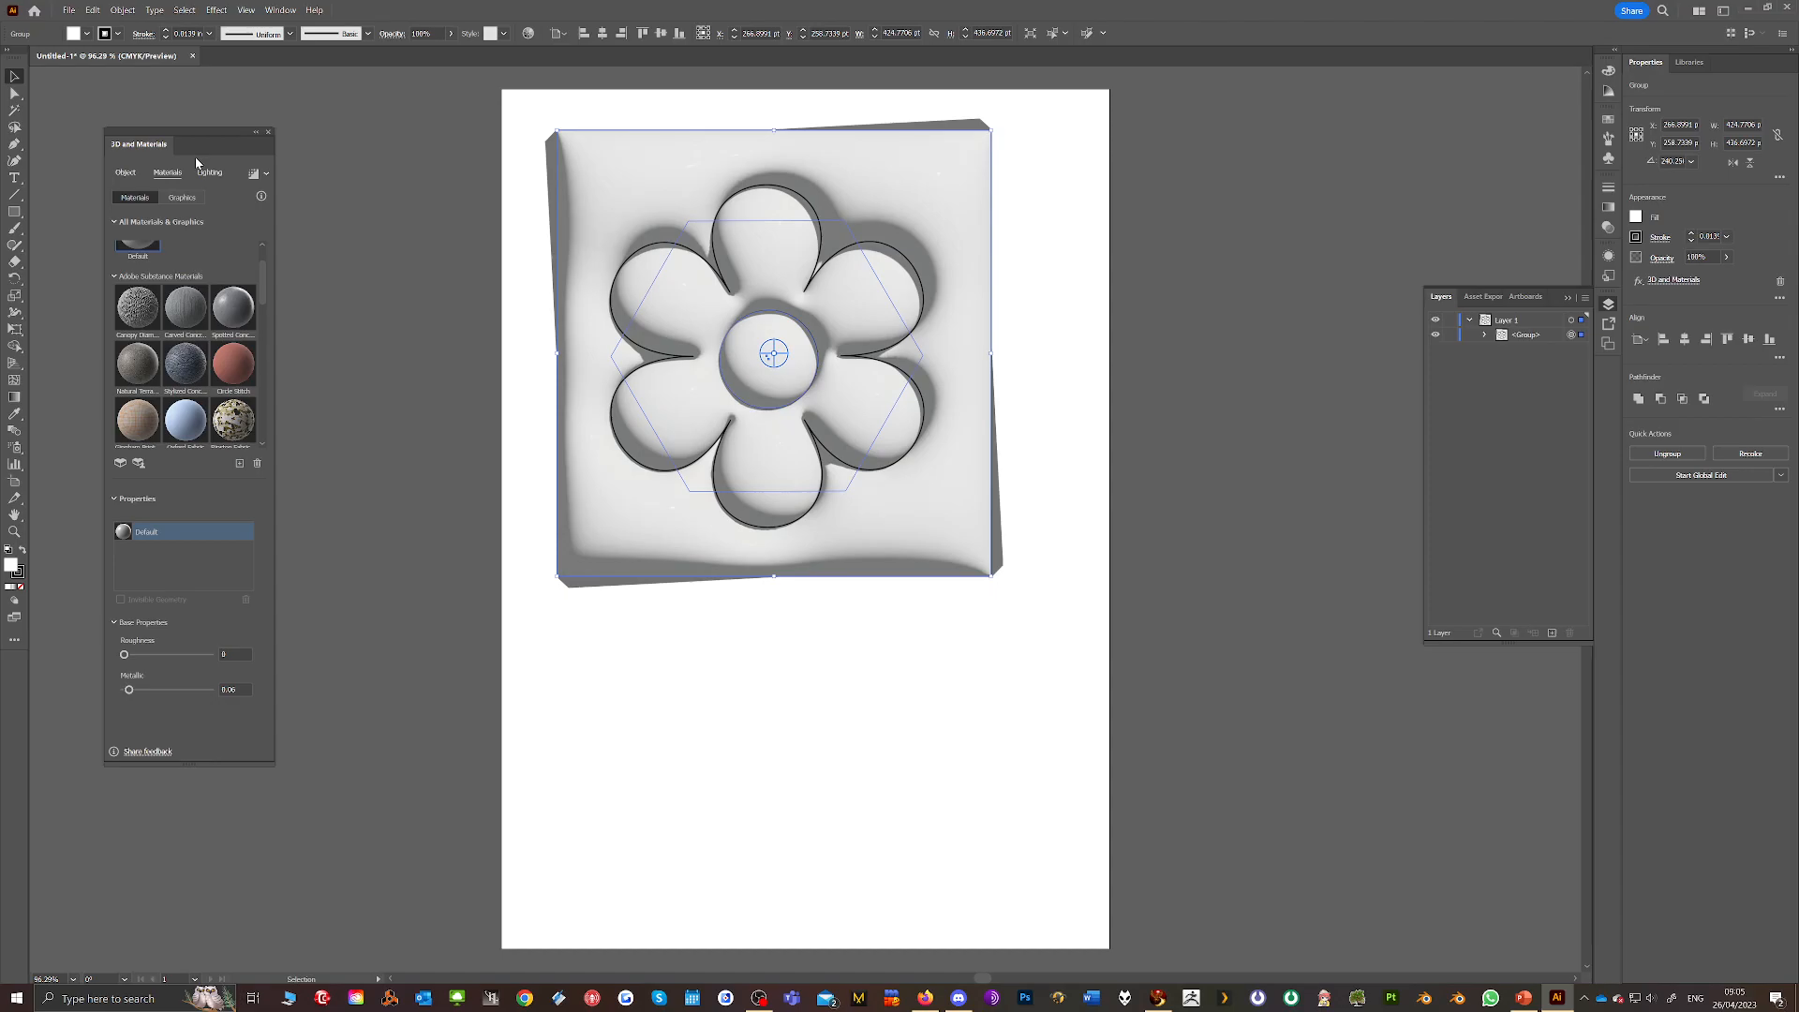
scroll(150, 379, up, 2)
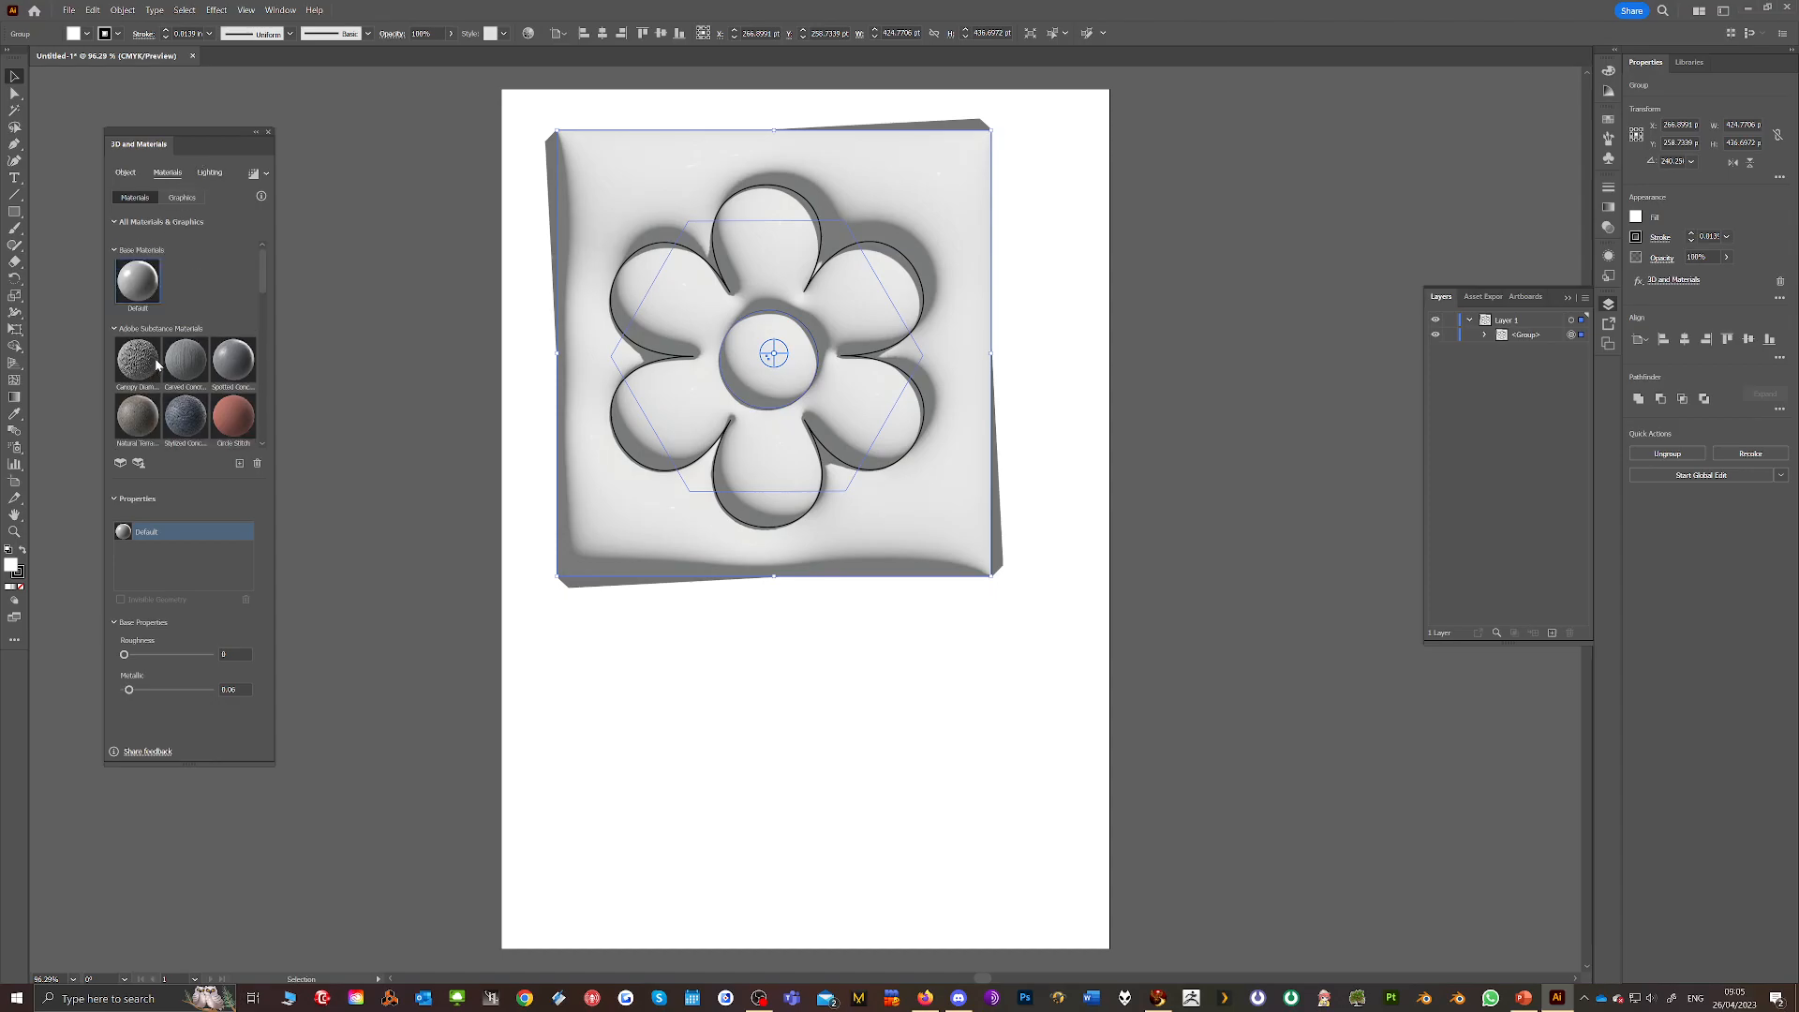
Set the inflated group's depth to 0 pt and its twist to 0°.
click(121, 173)
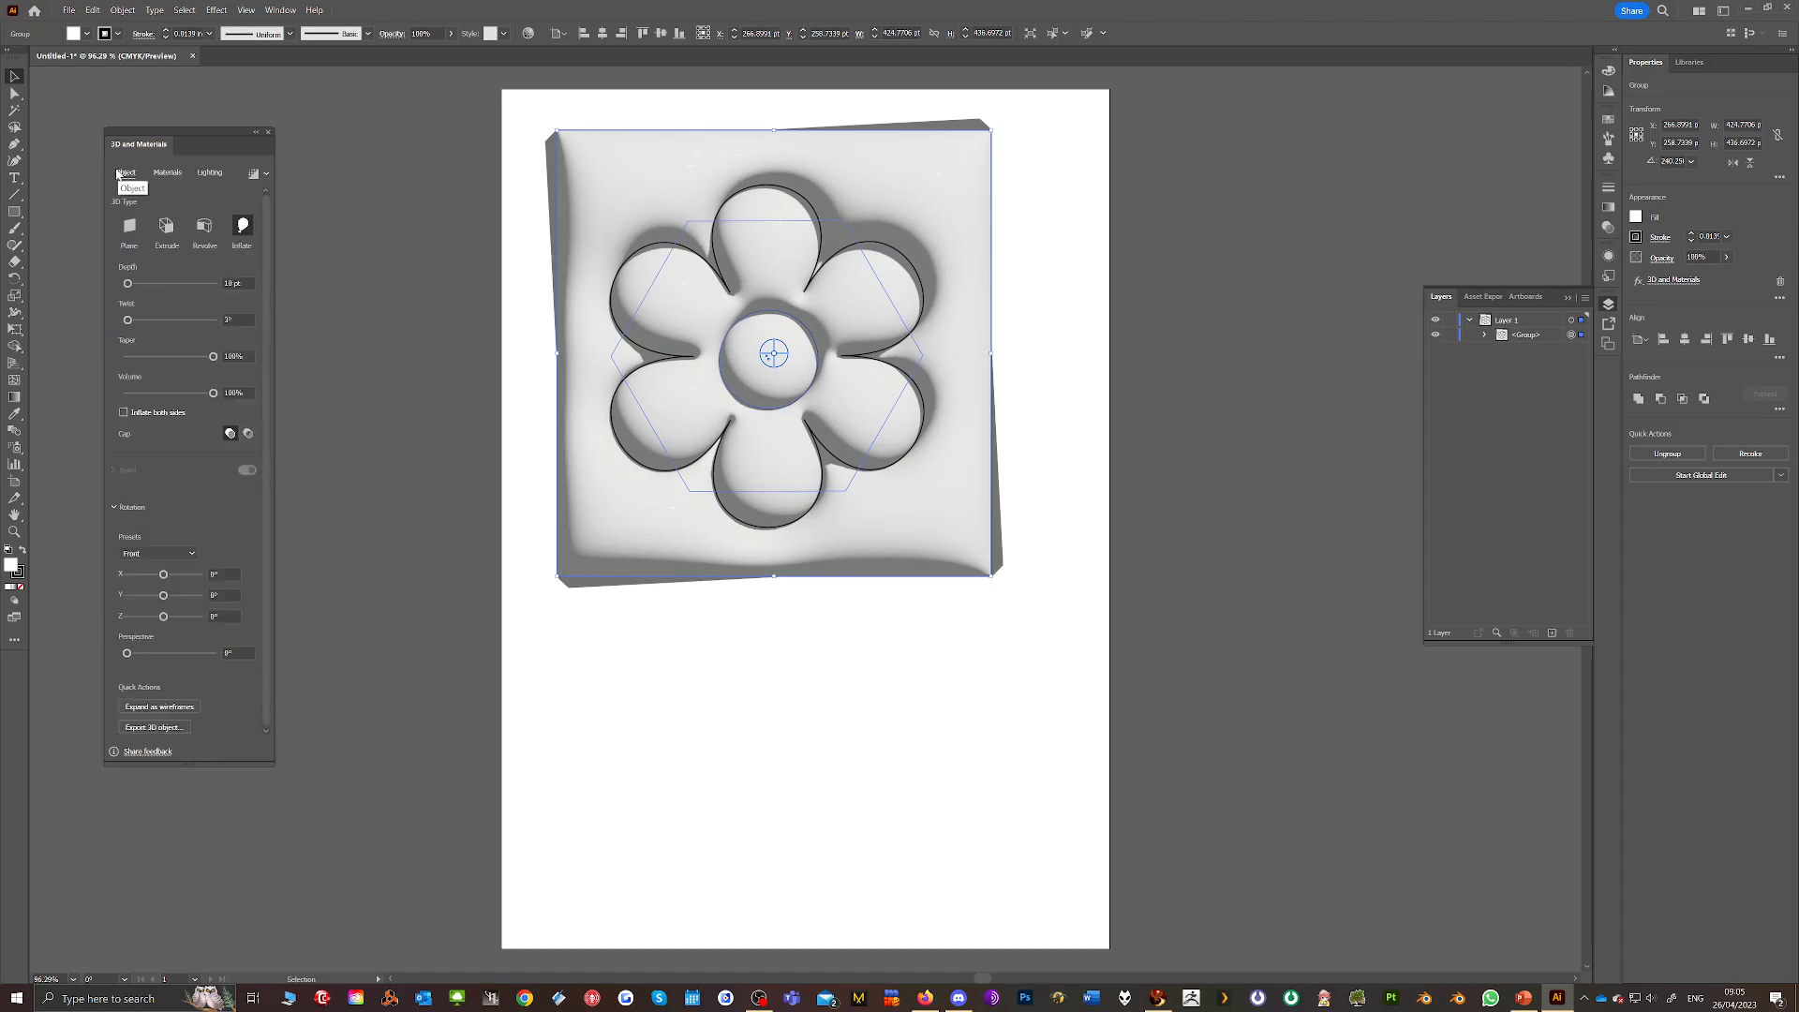
drag(128, 283, 102, 283)
click(236, 318)
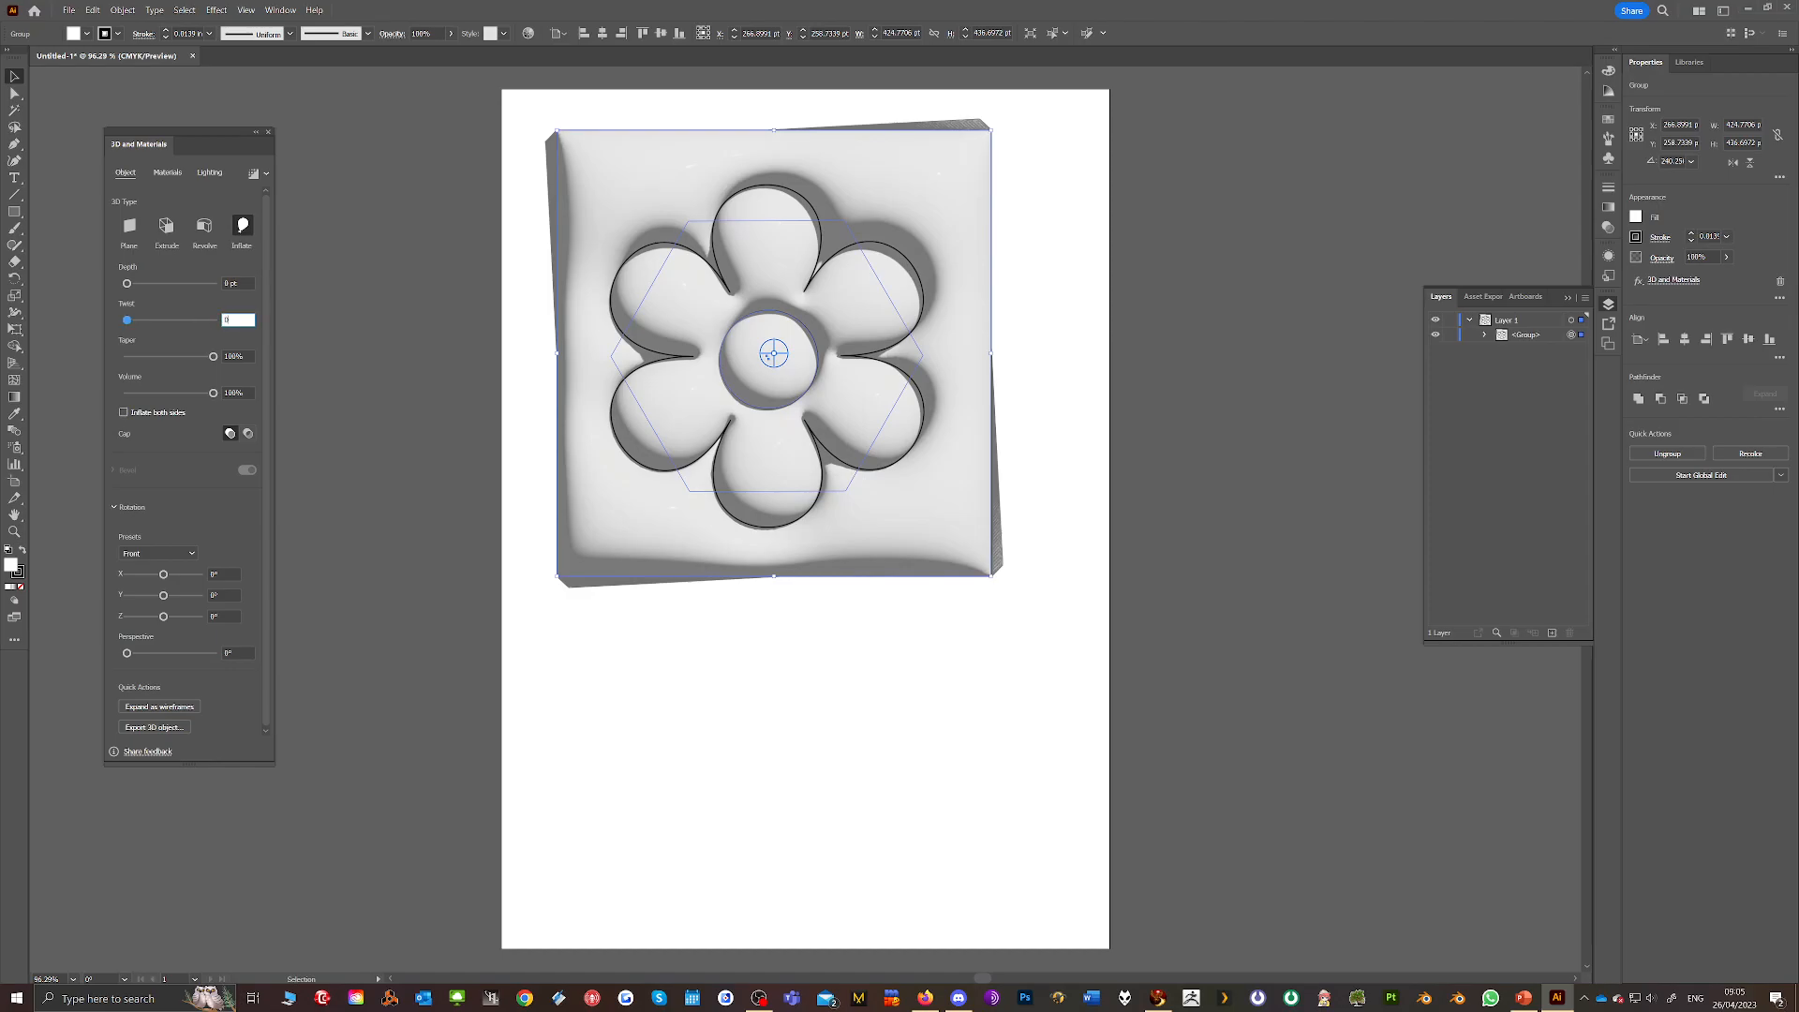
text(0)
key(Return)
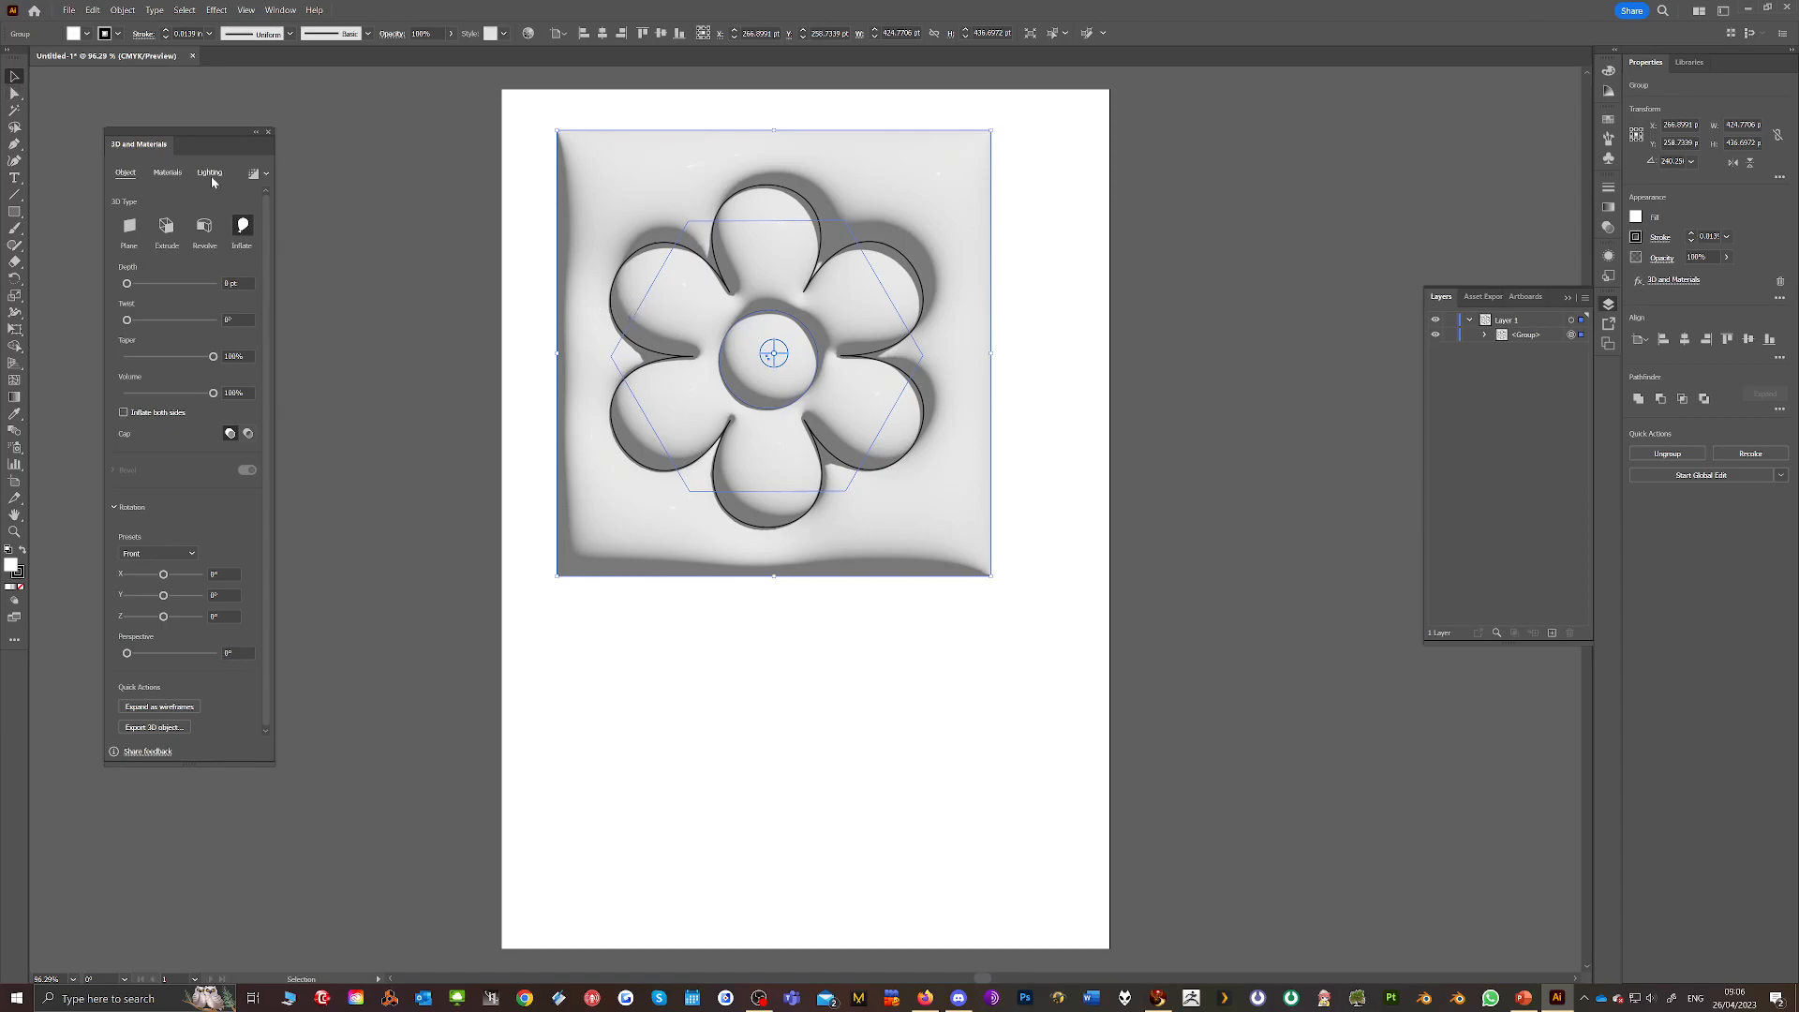
Set Light 1 to 143% intensity, 13° rotation and 73° height with 26% ambient intensity, and nudge the light towards the sphere's centre.
click(167, 175)
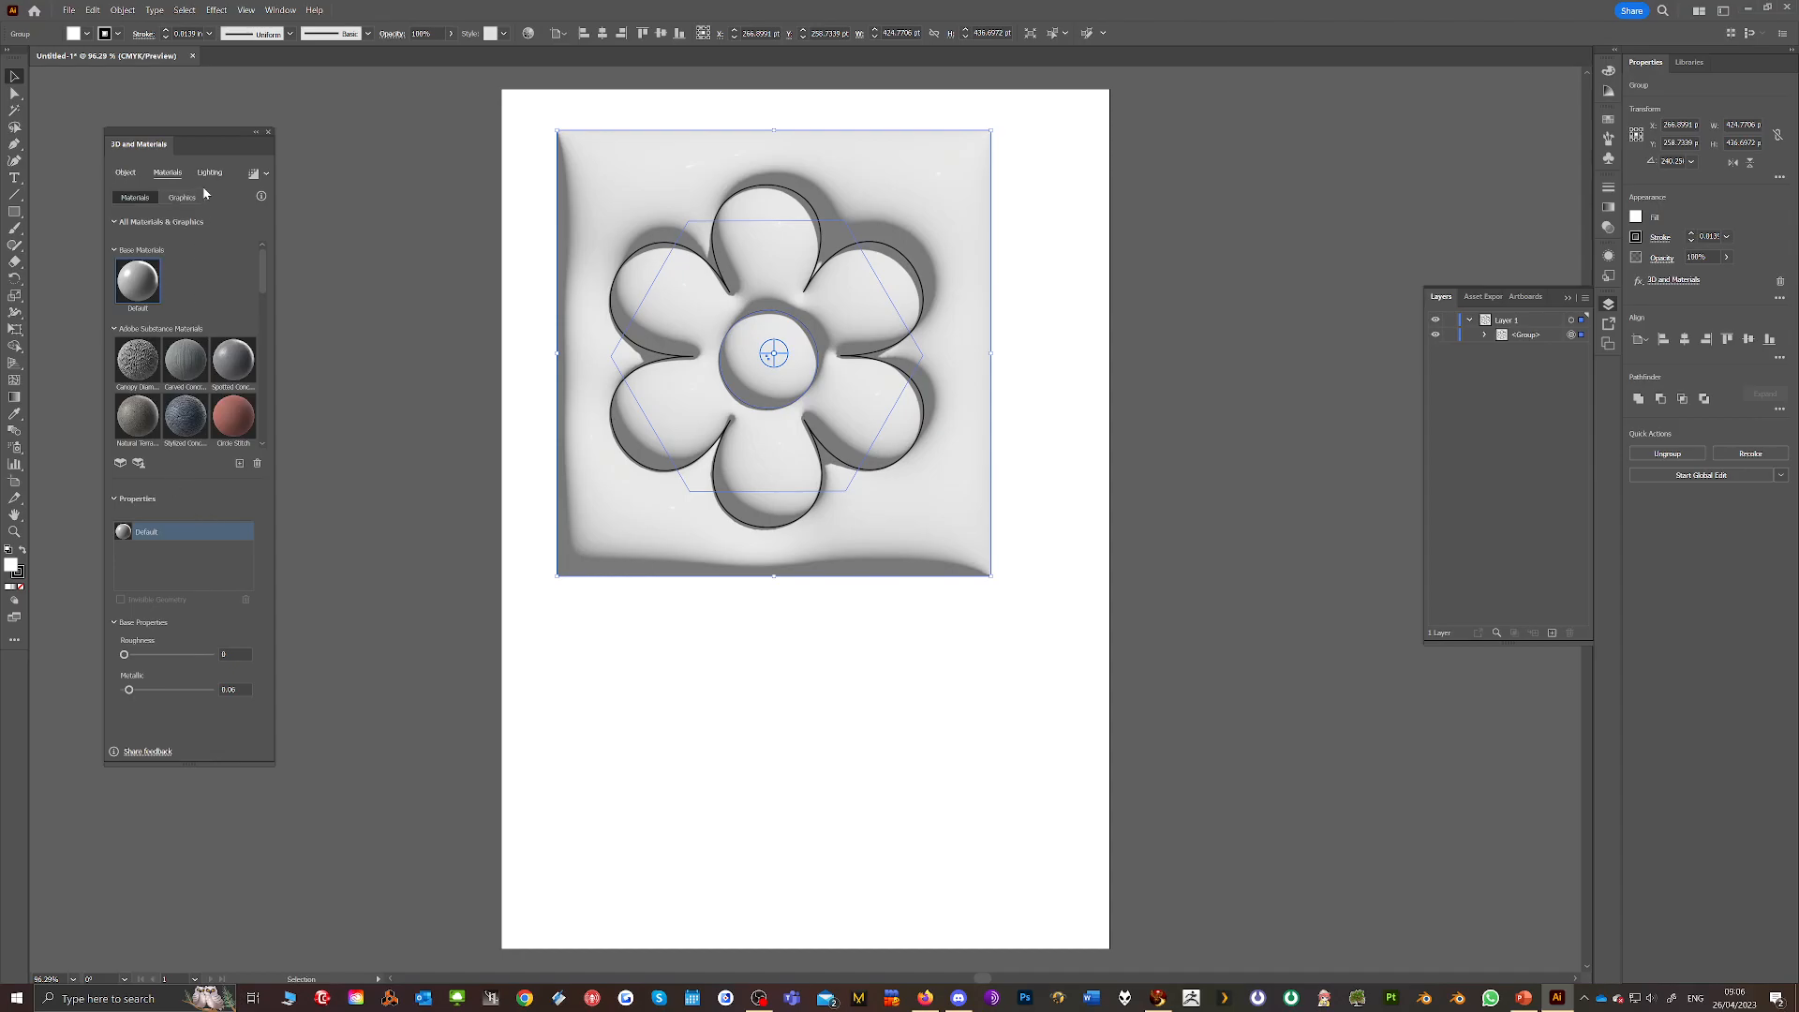
click(210, 173)
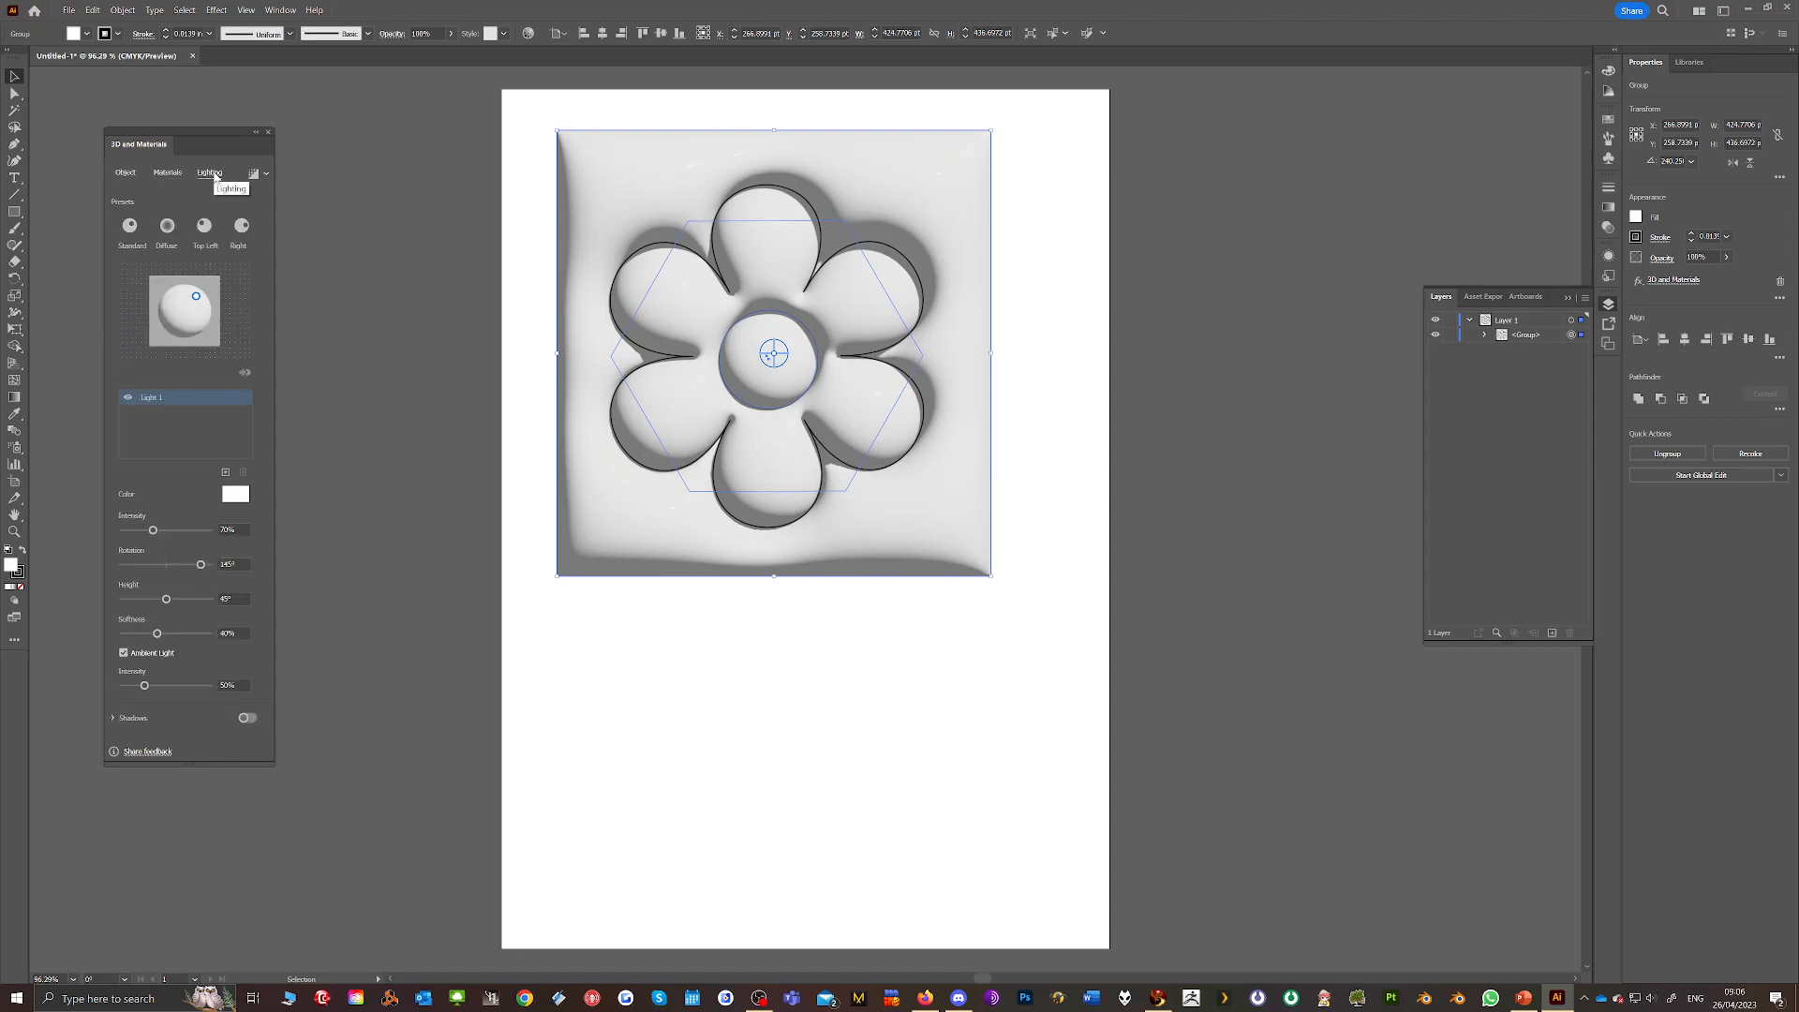
mouse_move(152, 530)
mouse_down()
mouse_move(182, 531)
mouse_move(177, 565)
mouse_move(144, 562)
mouse_move(203, 531)
mouse_up()
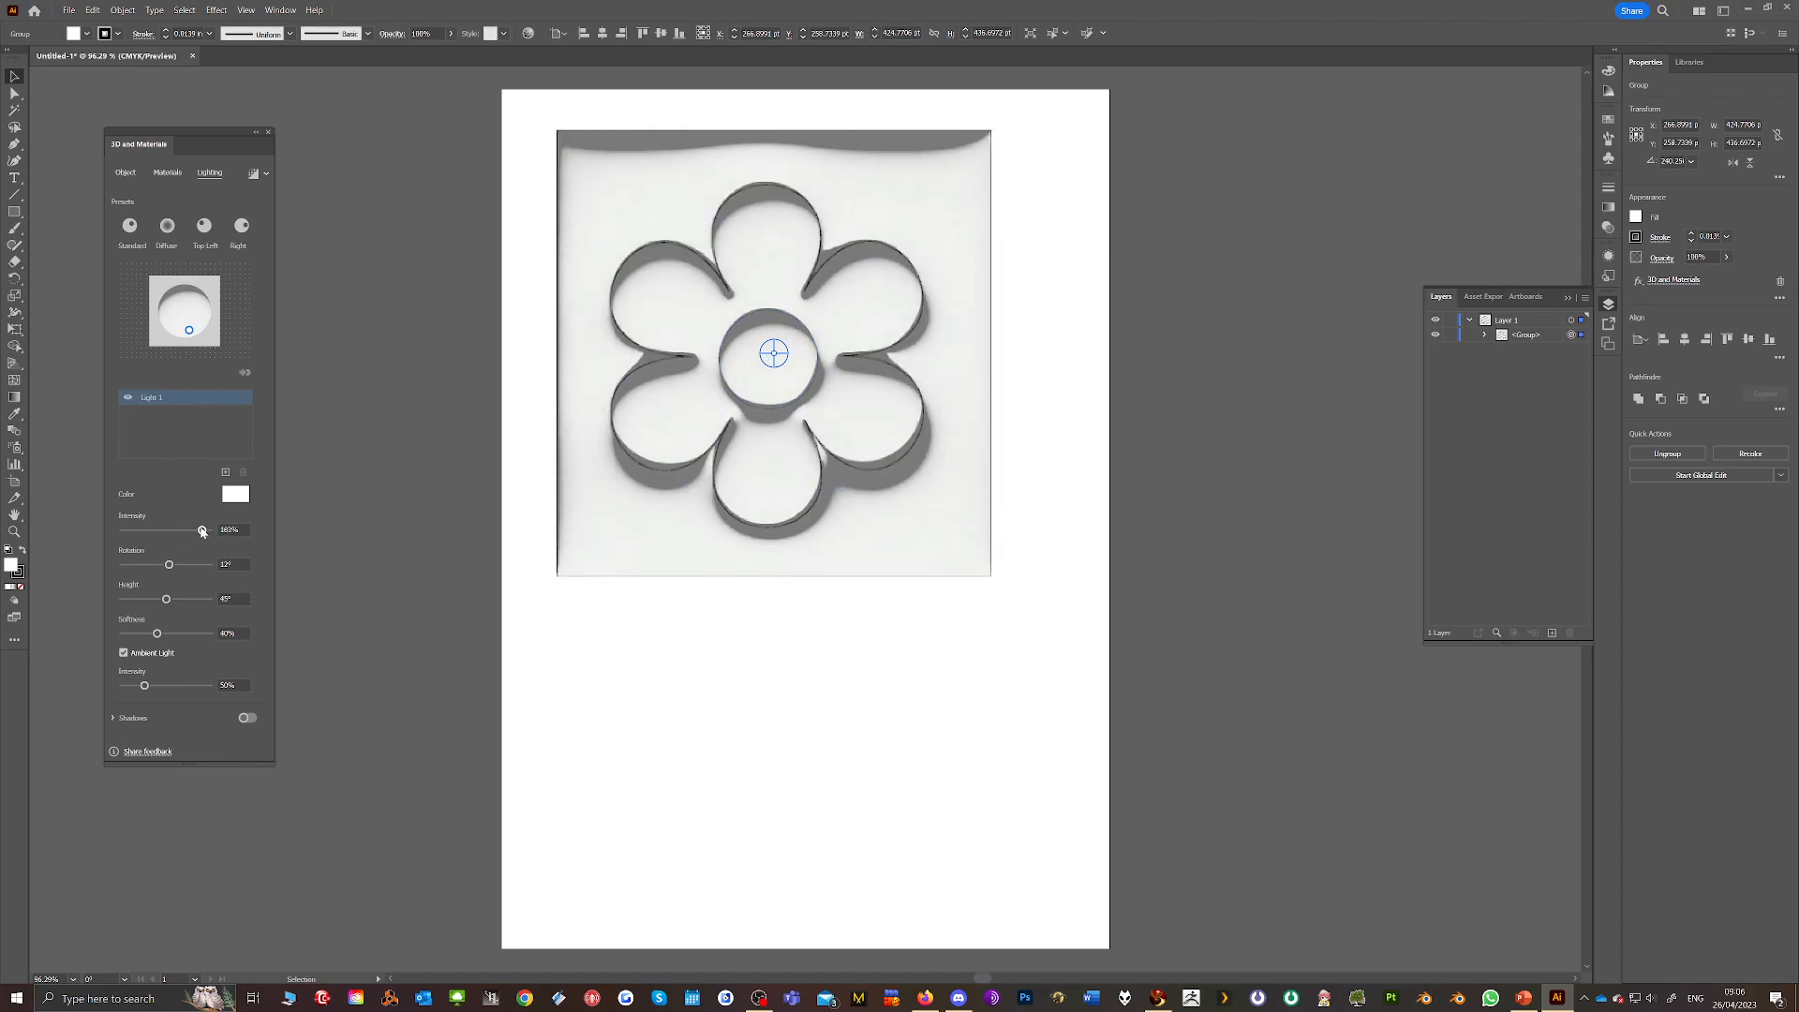
drag(167, 600, 192, 602)
mouse_move(144, 685)
mouse_down()
mouse_move(177, 686)
mouse_move(133, 684)
mouse_up()
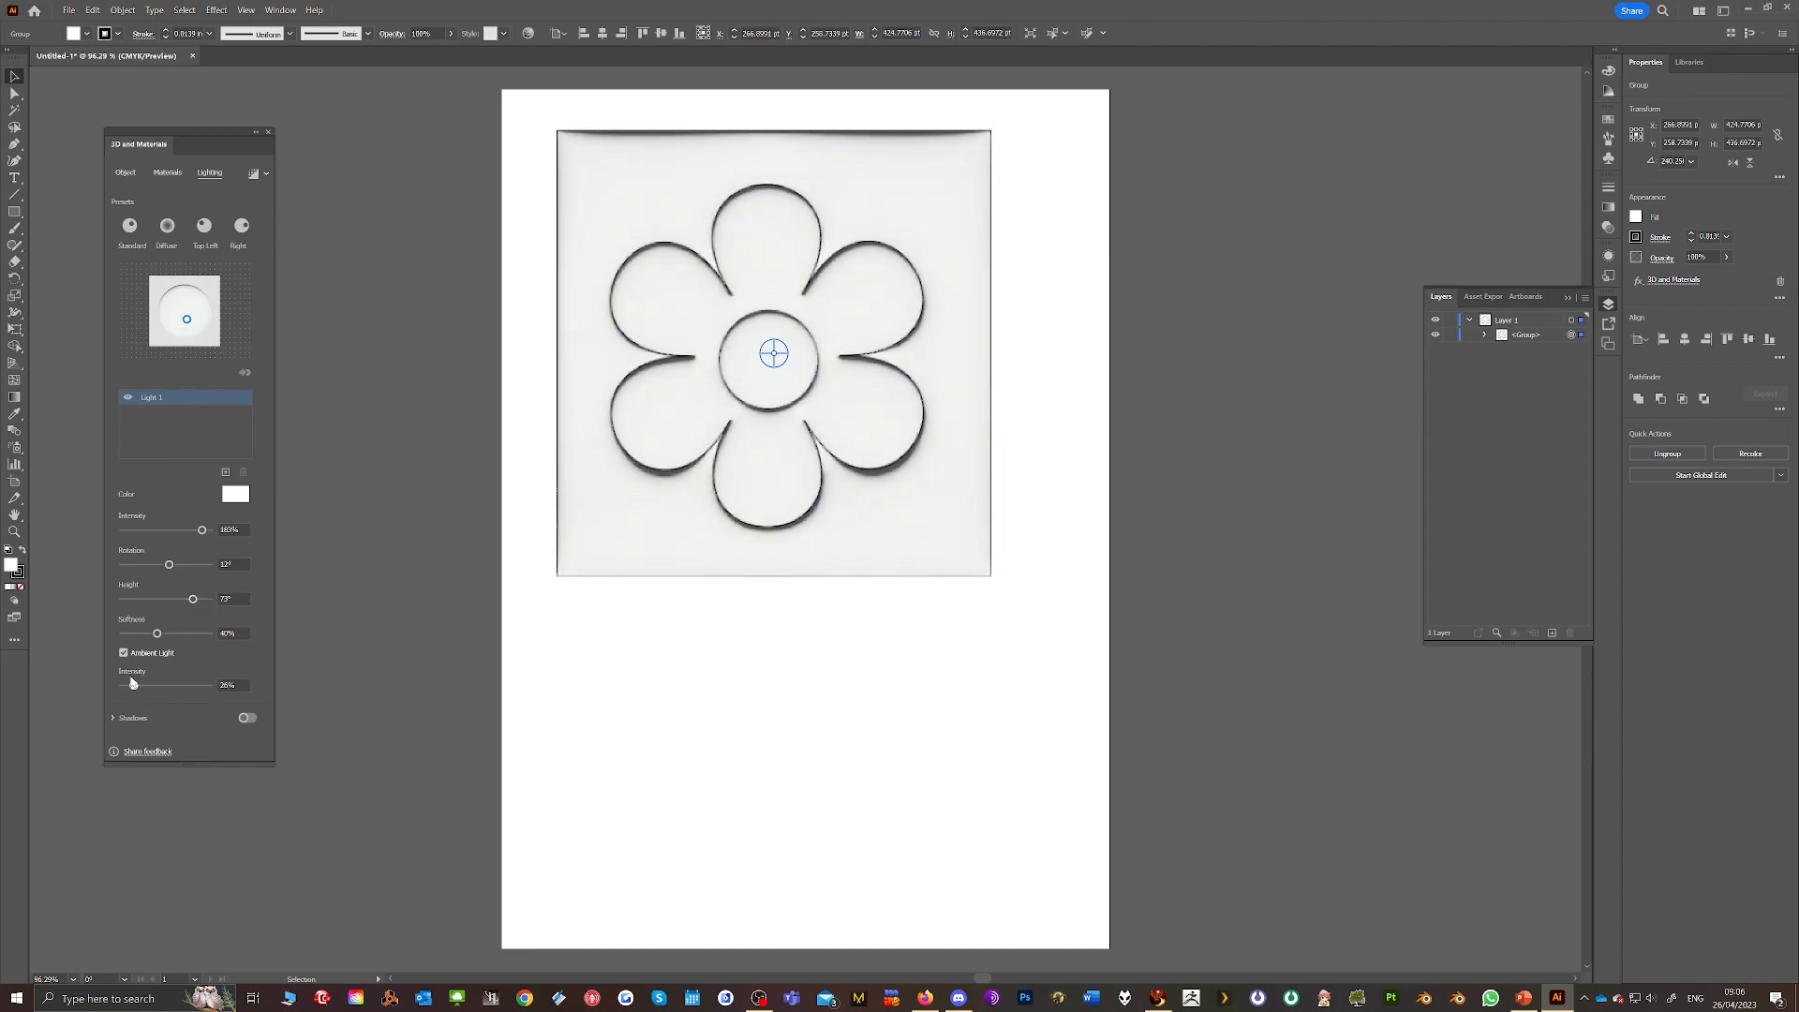
mouse_move(198, 530)
mouse_down()
mouse_move(159, 530)
mouse_move(185, 530)
mouse_up()
mouse_move(187, 316)
mouse_down()
mouse_move(168, 299)
mouse_move(182, 320)
mouse_up()
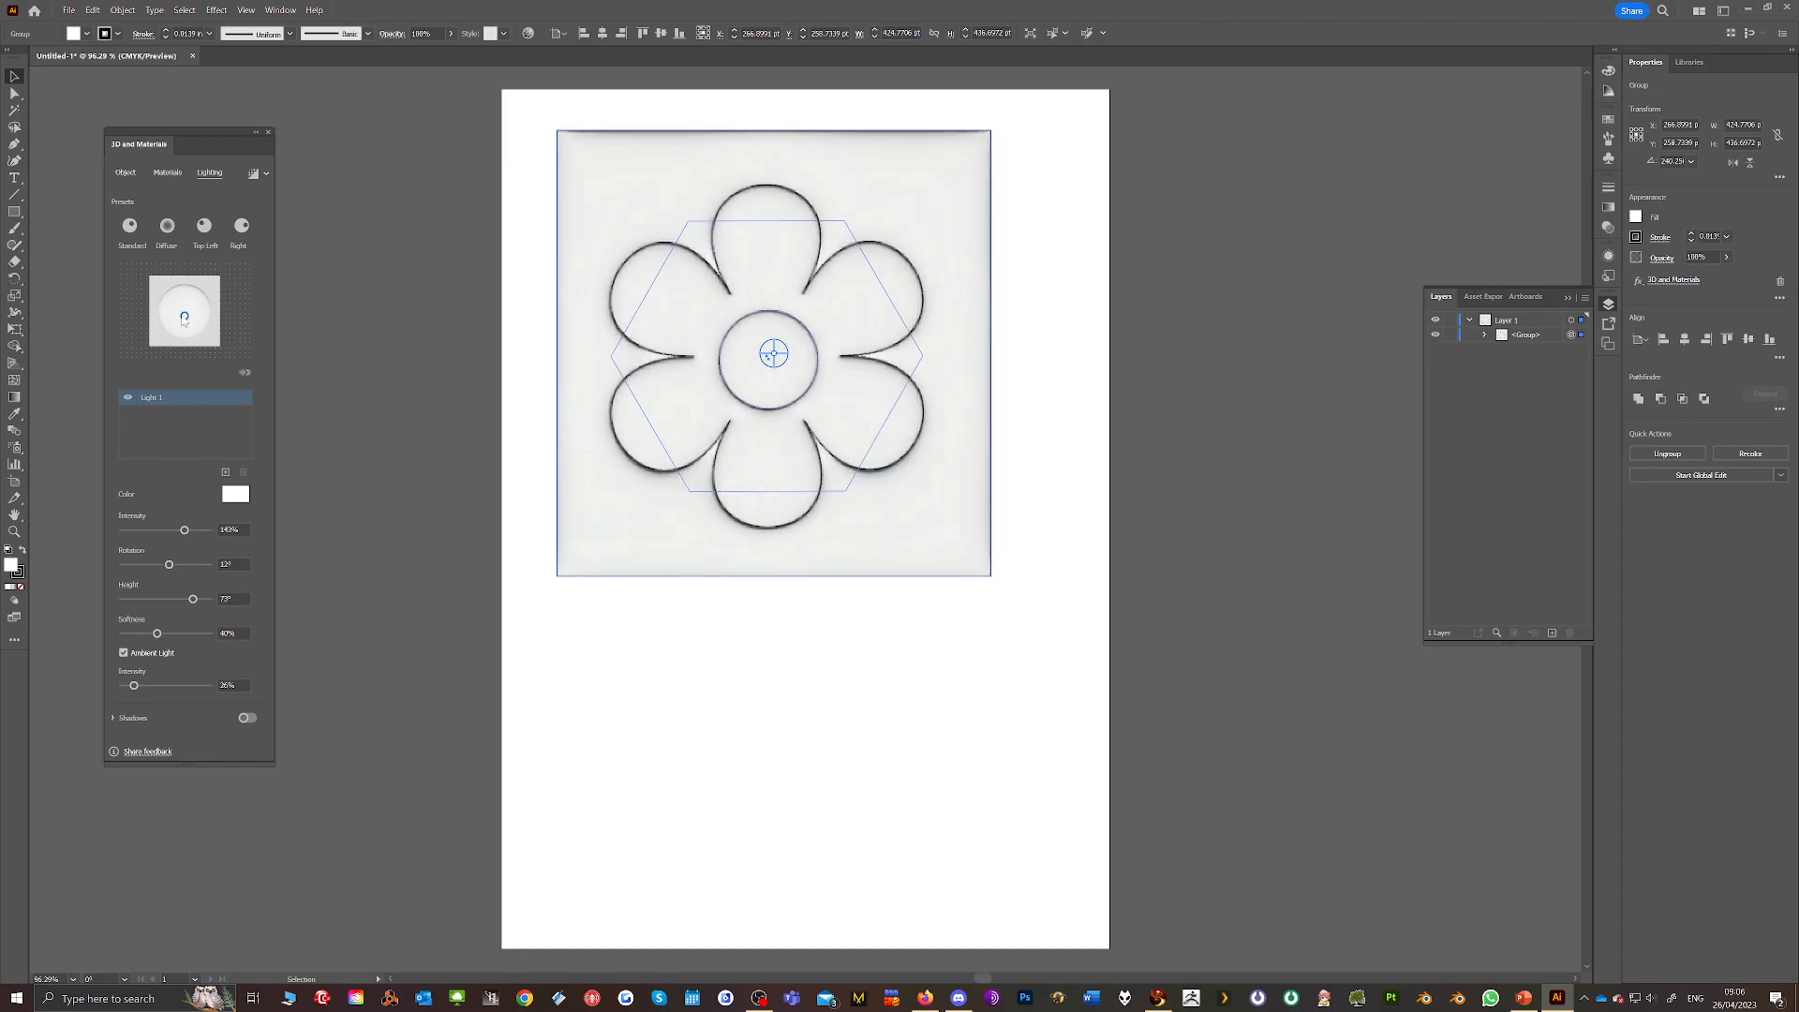
Raise the Default material's metallic value to 0.91 on the inflated group.
click(167, 173)
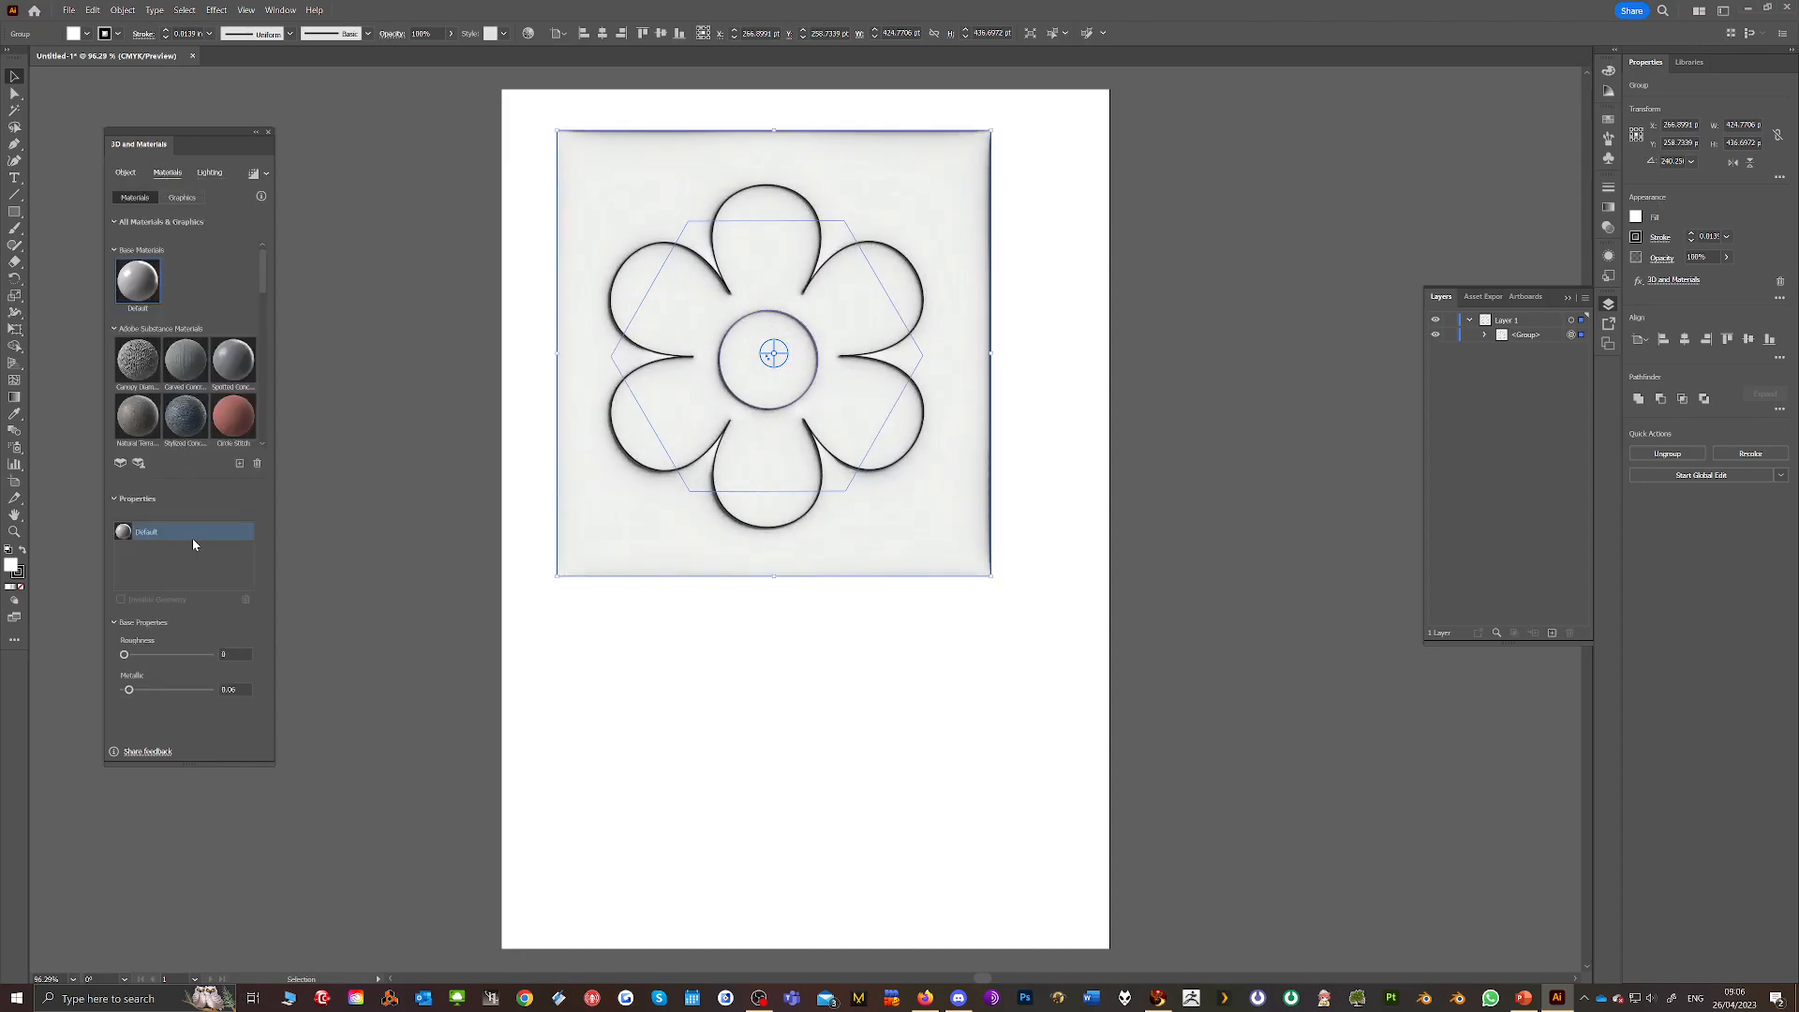
drag(128, 690, 200, 699)
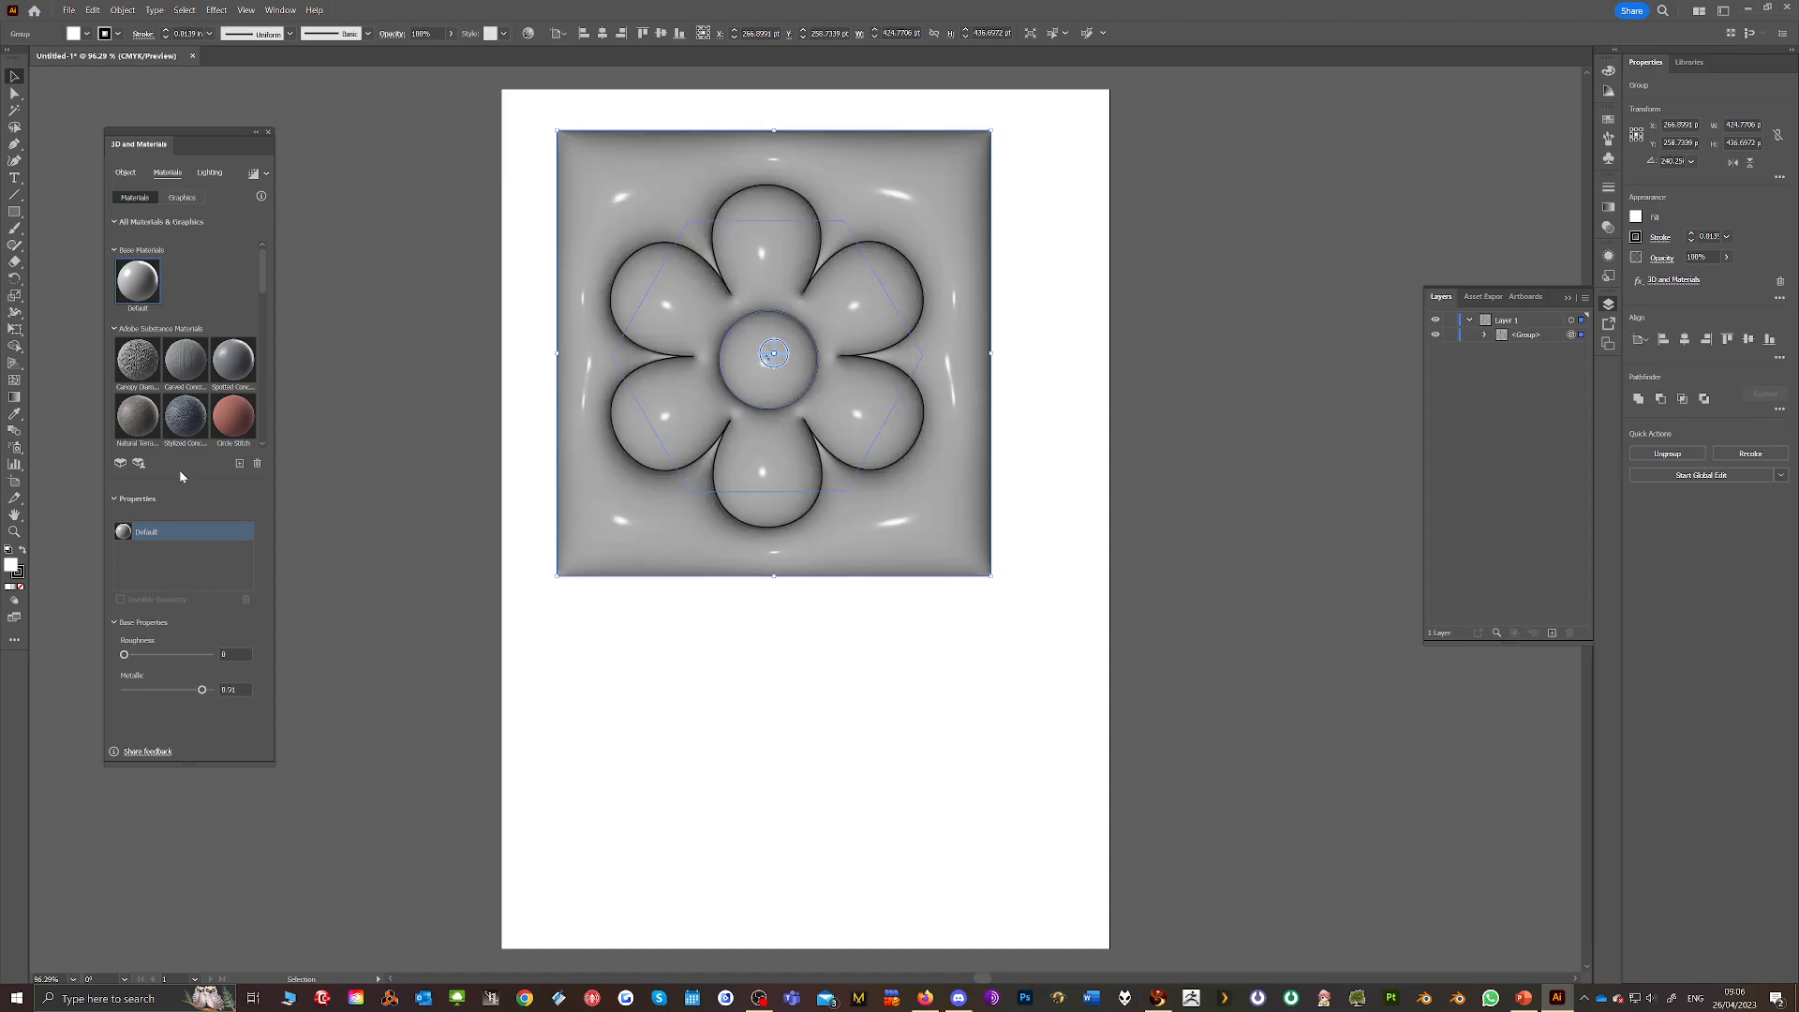
Reposition Light 1 to about -125° rotation and 50° height, with 47% softness and 90% ambient intensity, and deselect the artwork.
click(200, 174)
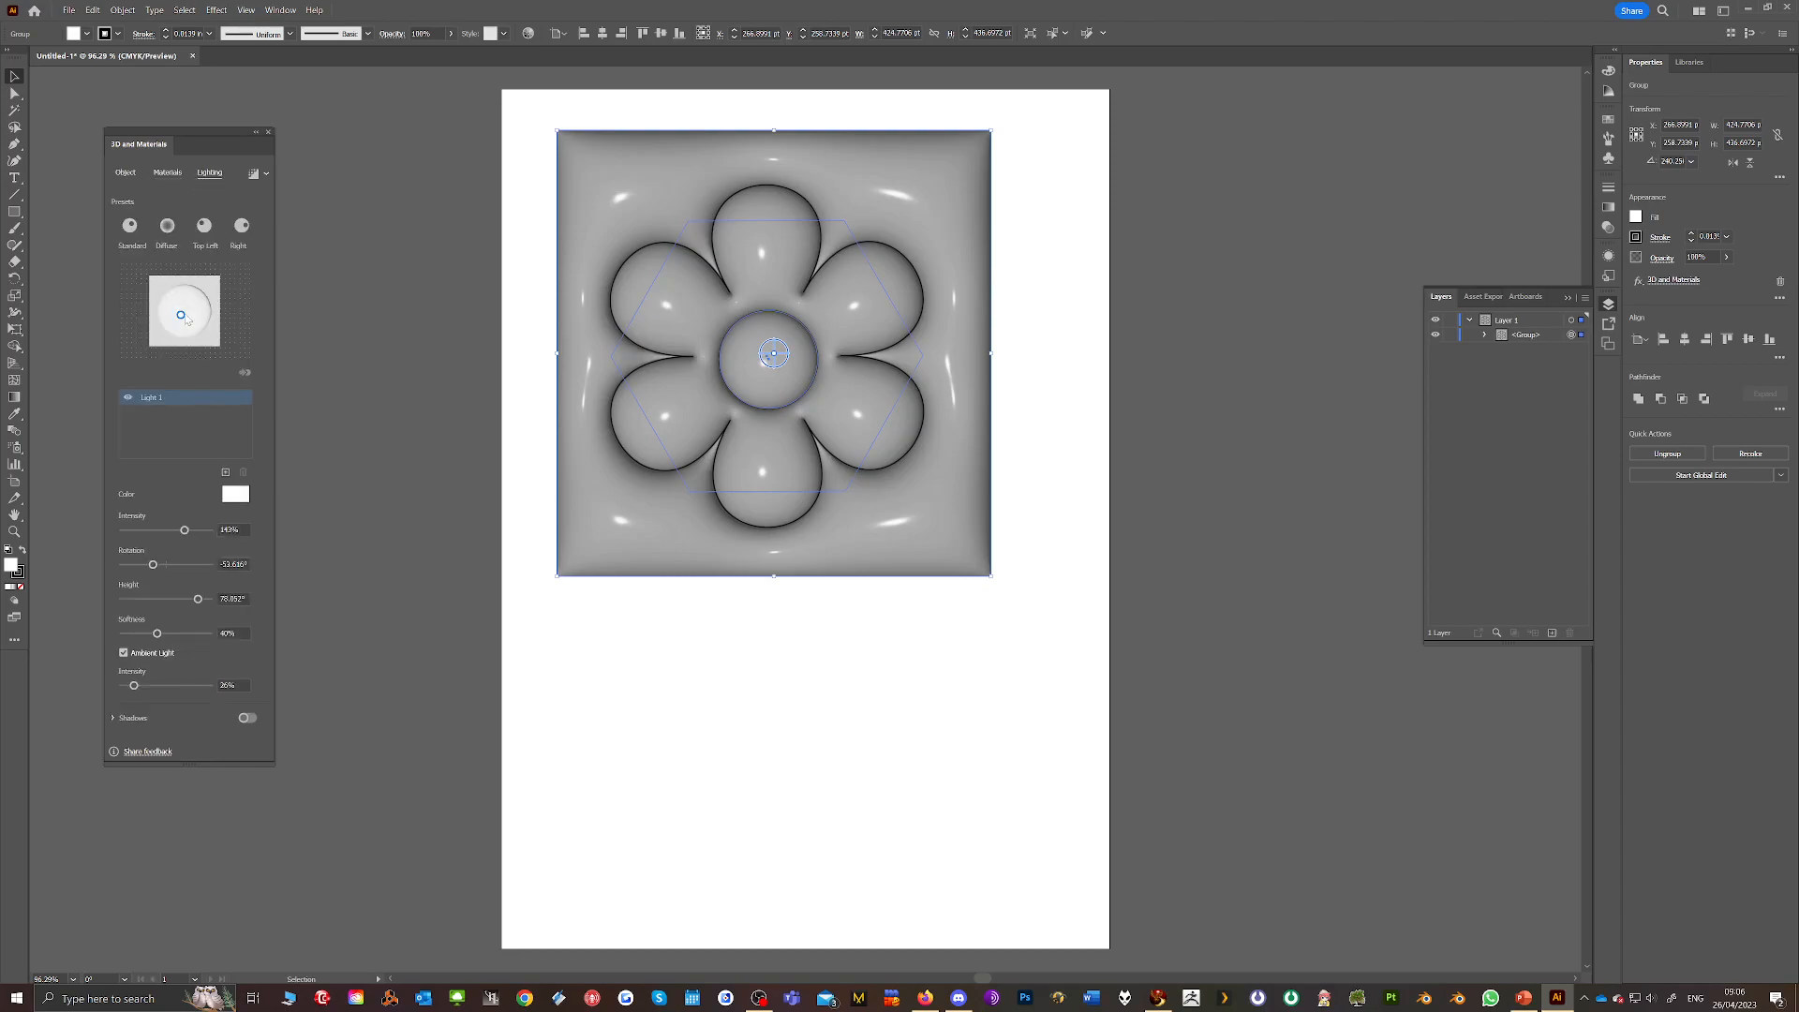
click(177, 307)
mouse_move(159, 634)
mouse_down()
mouse_move(120, 633)
mouse_move(197, 636)
mouse_move(165, 637)
mouse_move(165, 690)
mouse_up()
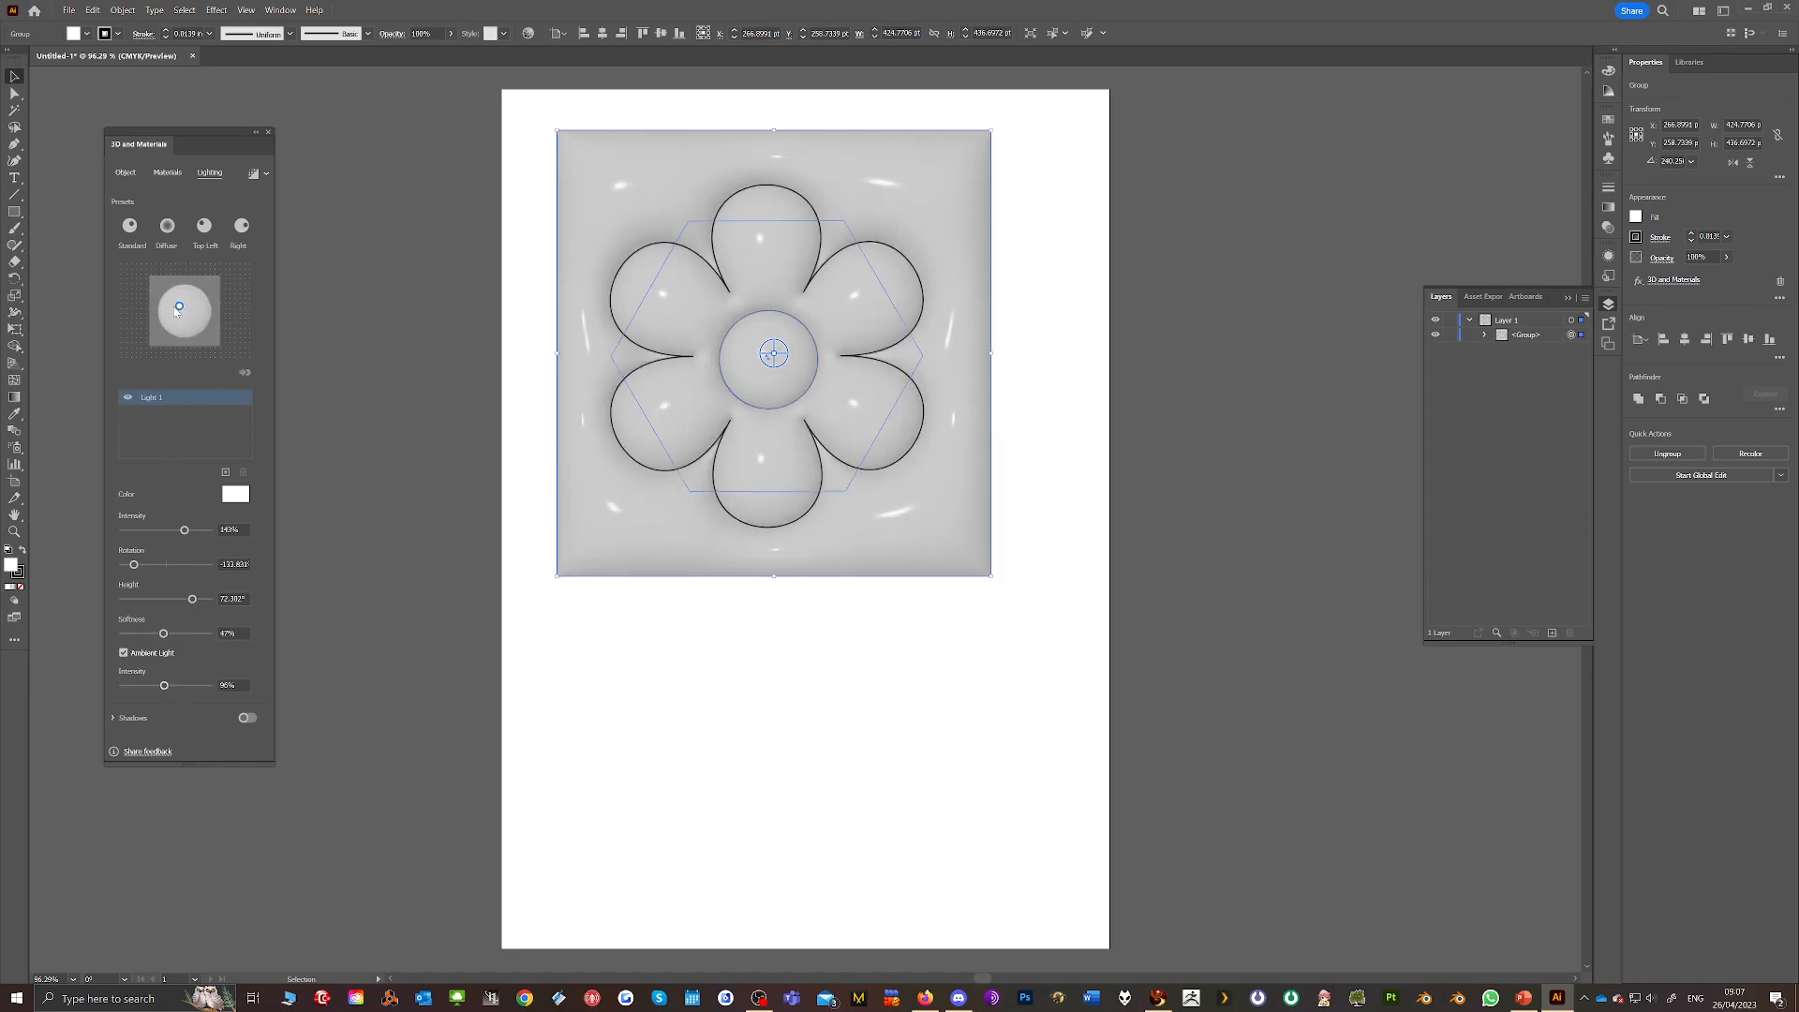
mouse_move(179, 307)
mouse_down()
mouse_move(181, 287)
mouse_move(171, 302)
mouse_up()
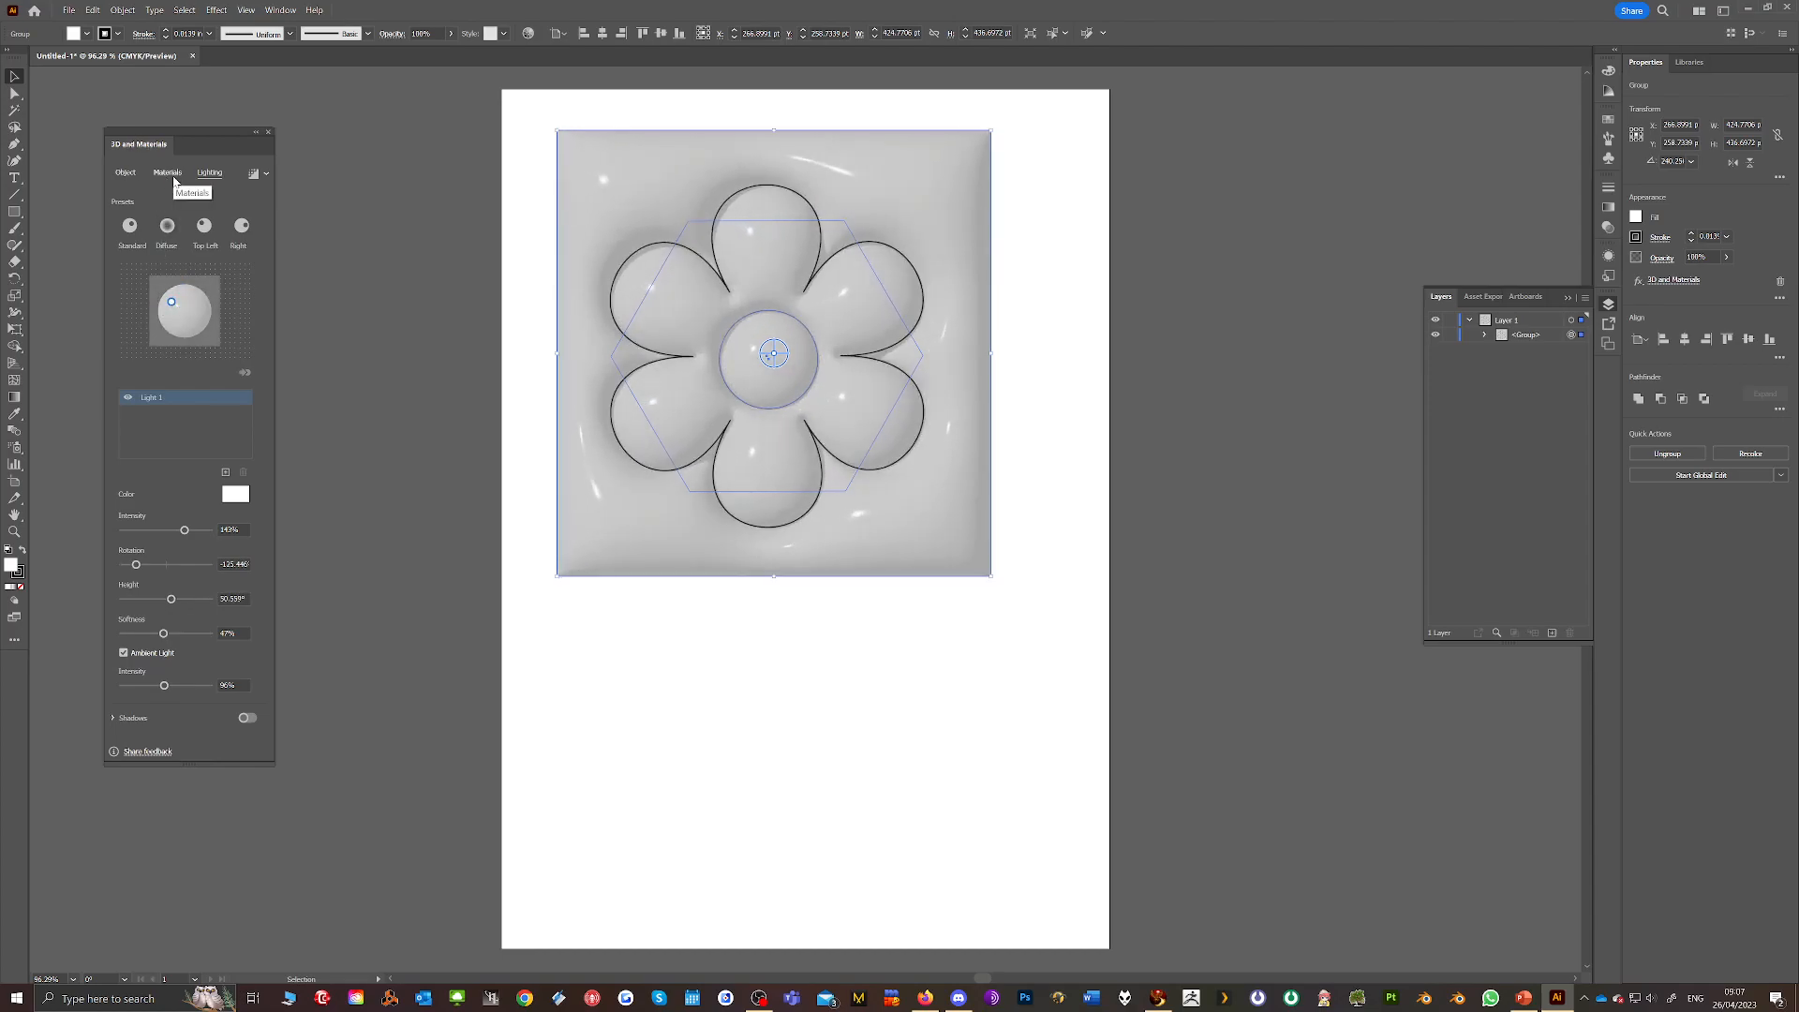
click(50, 167)
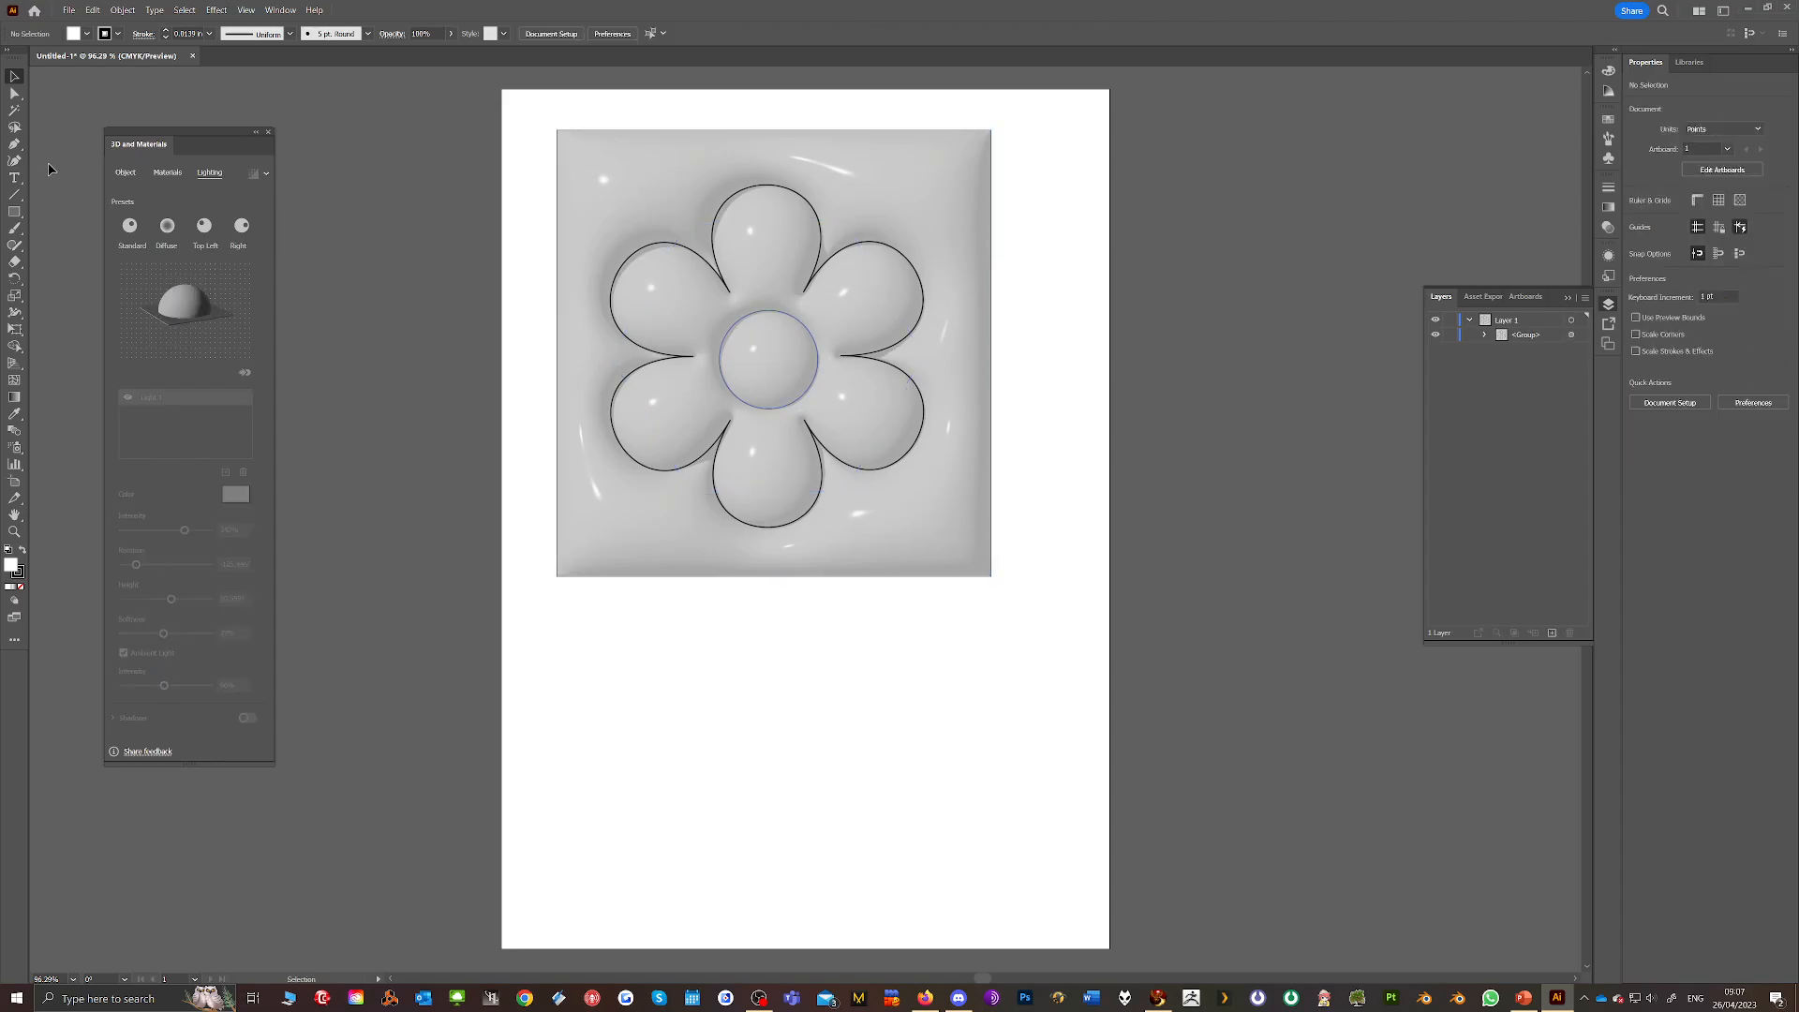
Apply the Copper Foil material to the whole inflated flower group and deselect it.
click(168, 173)
mouse_move(259, 266)
mouse_down()
mouse_move(256, 414)
mouse_move(251, 341)
mouse_up()
click(185, 294)
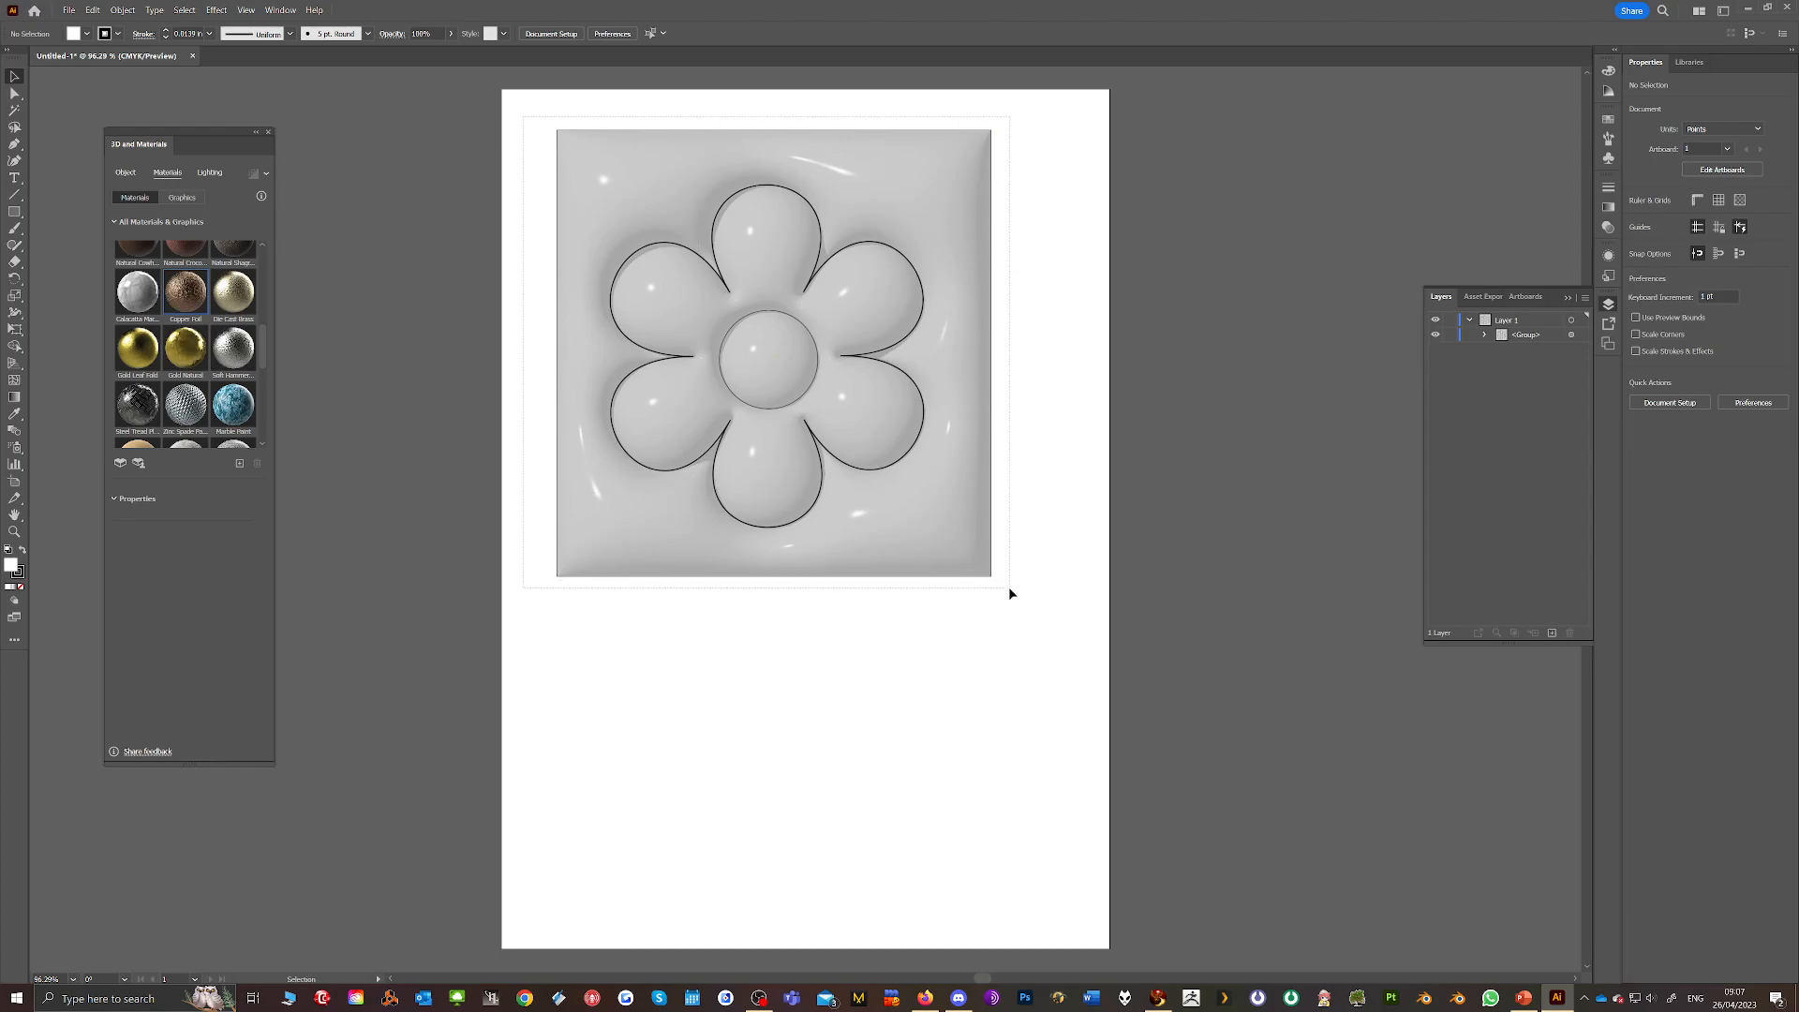
click(1008, 588)
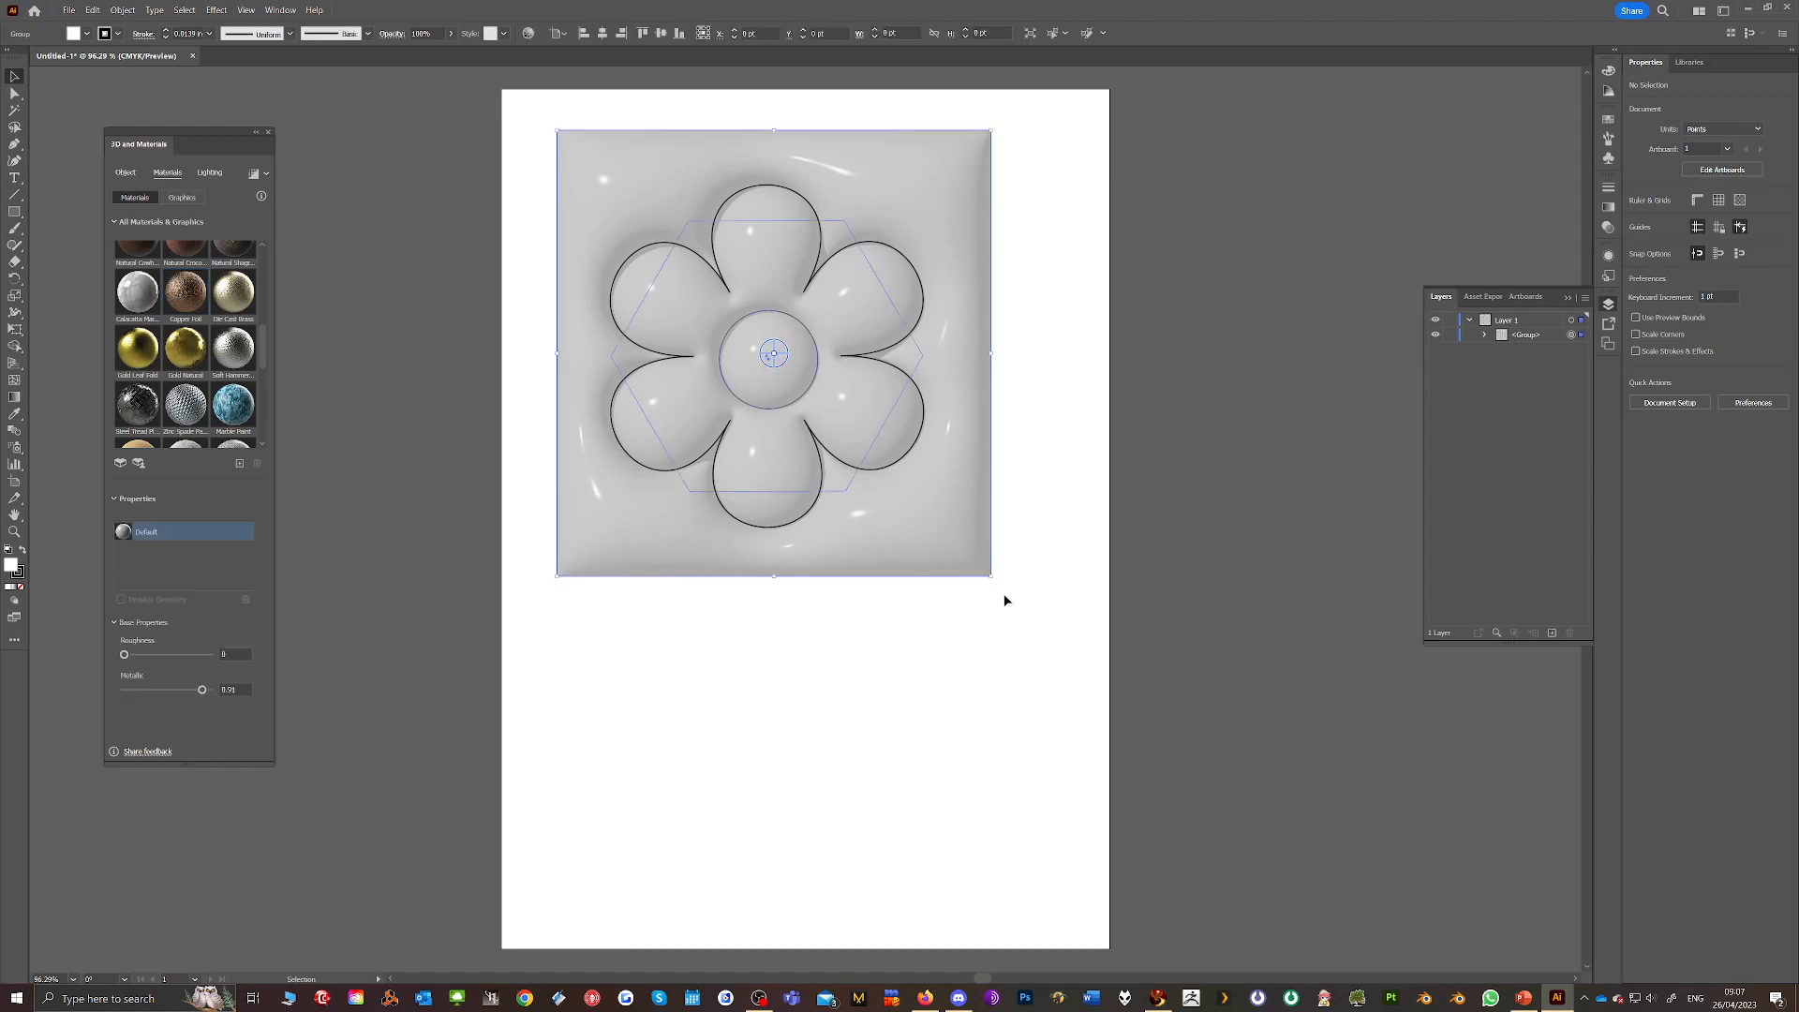
click(182, 295)
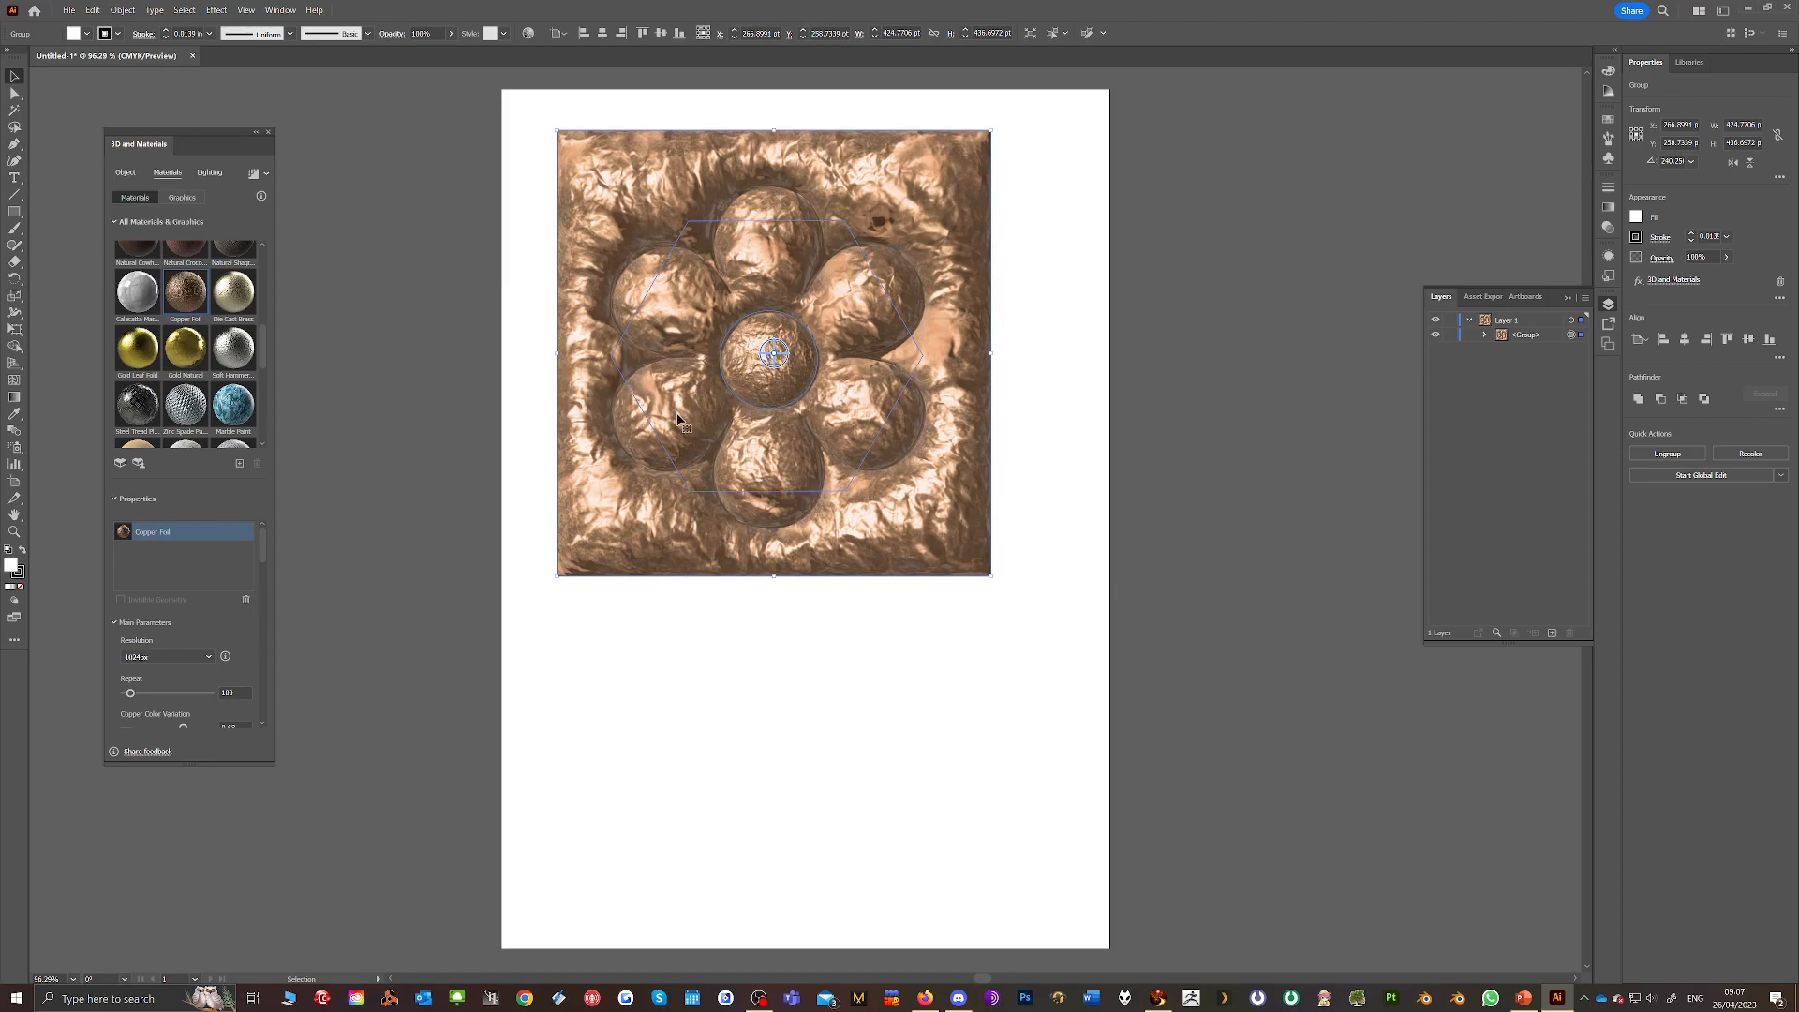
click(424, 352)
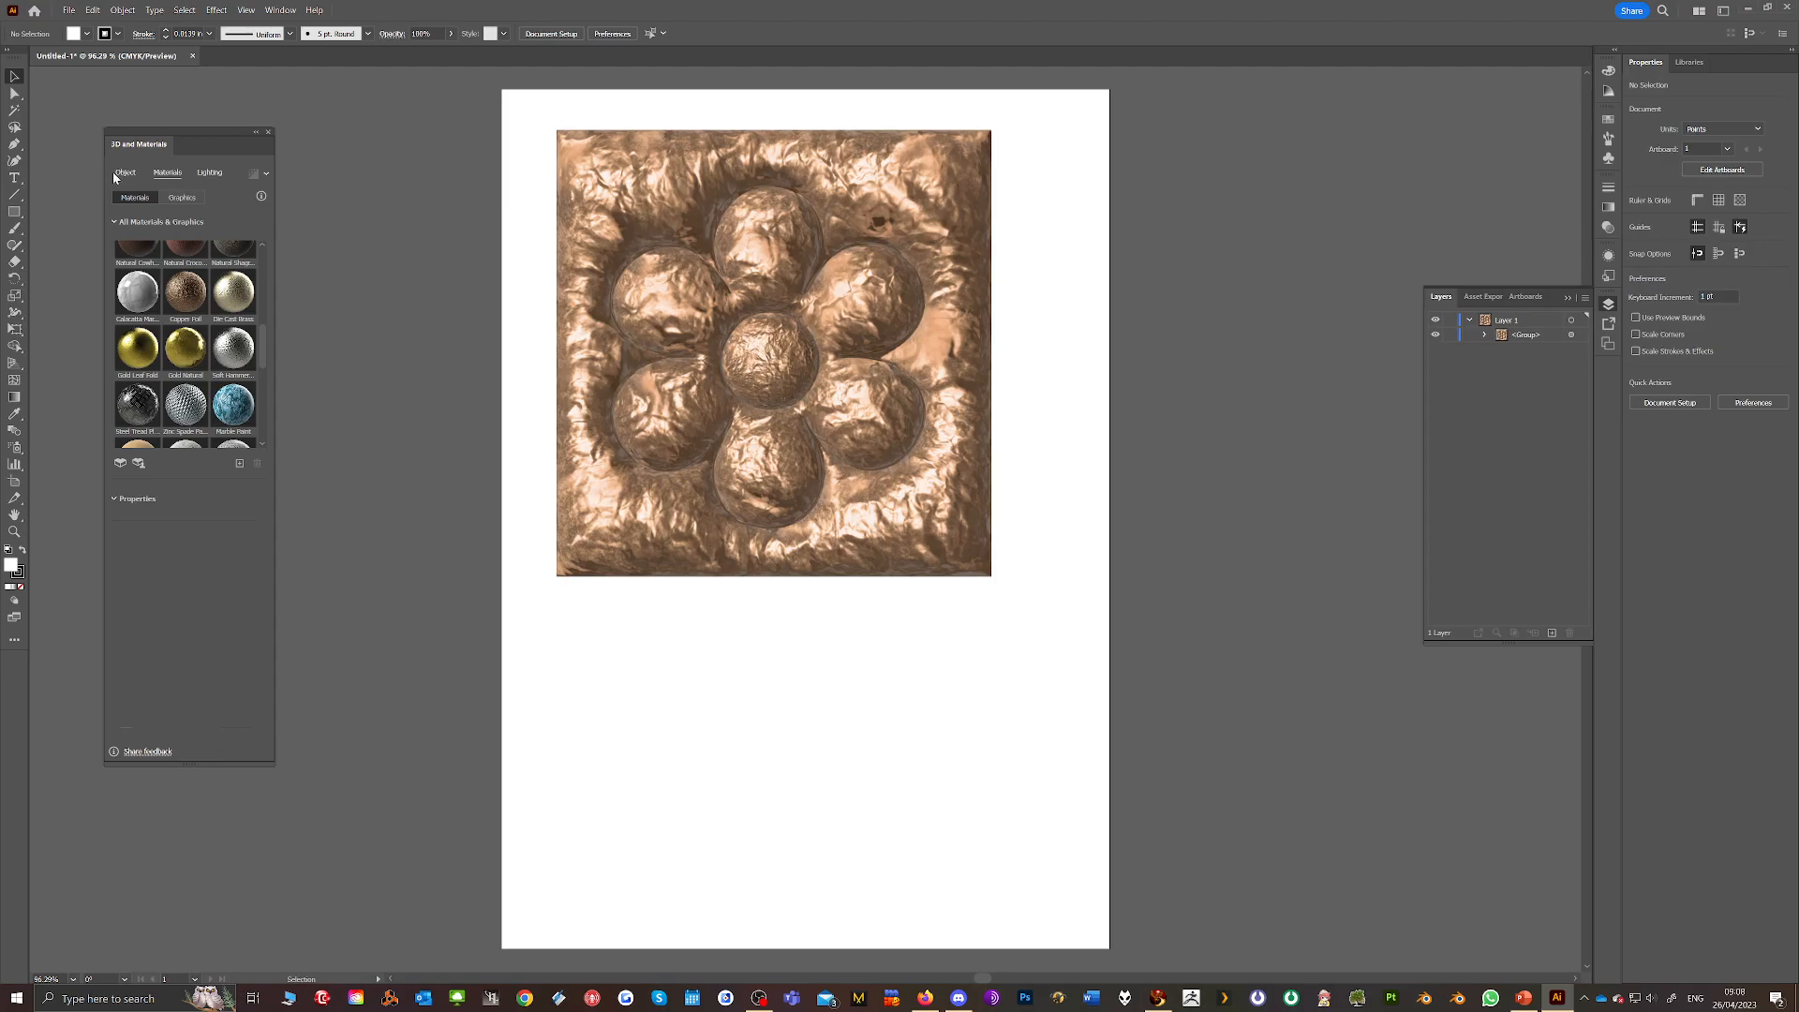
Try to apply the Top Left lighting preset to the copper relief.
click(209, 172)
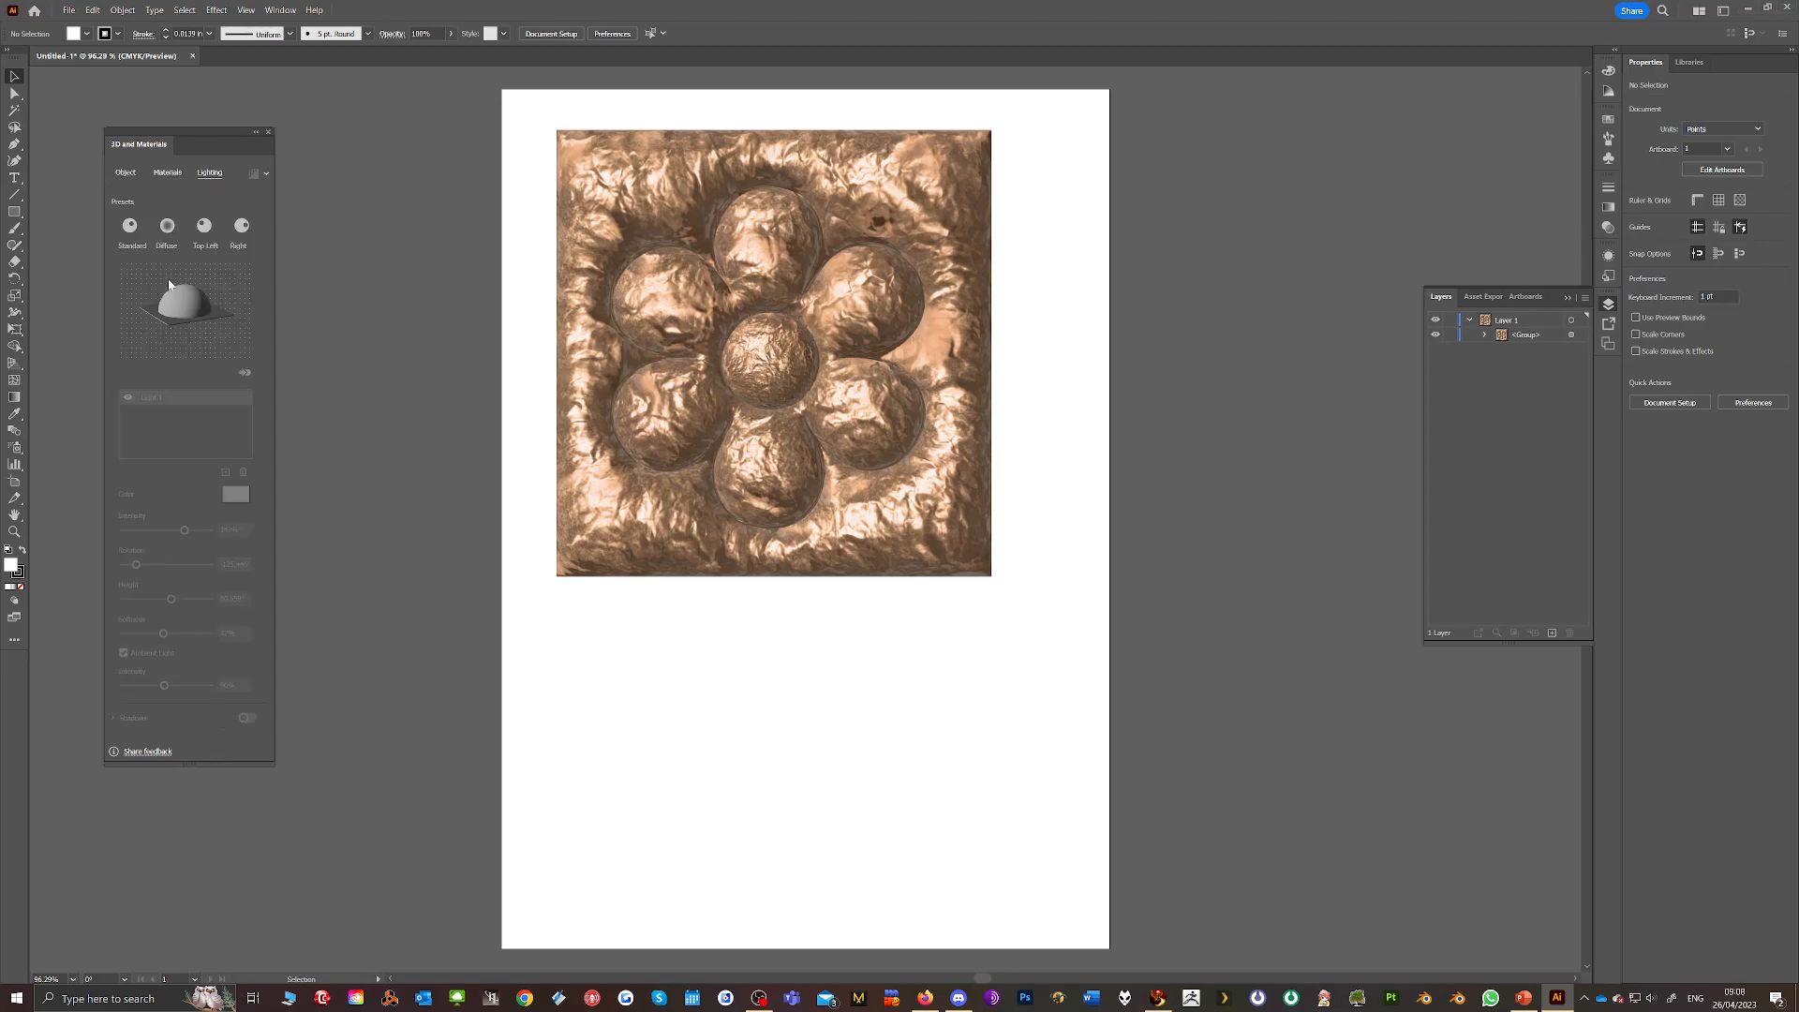
click(204, 225)
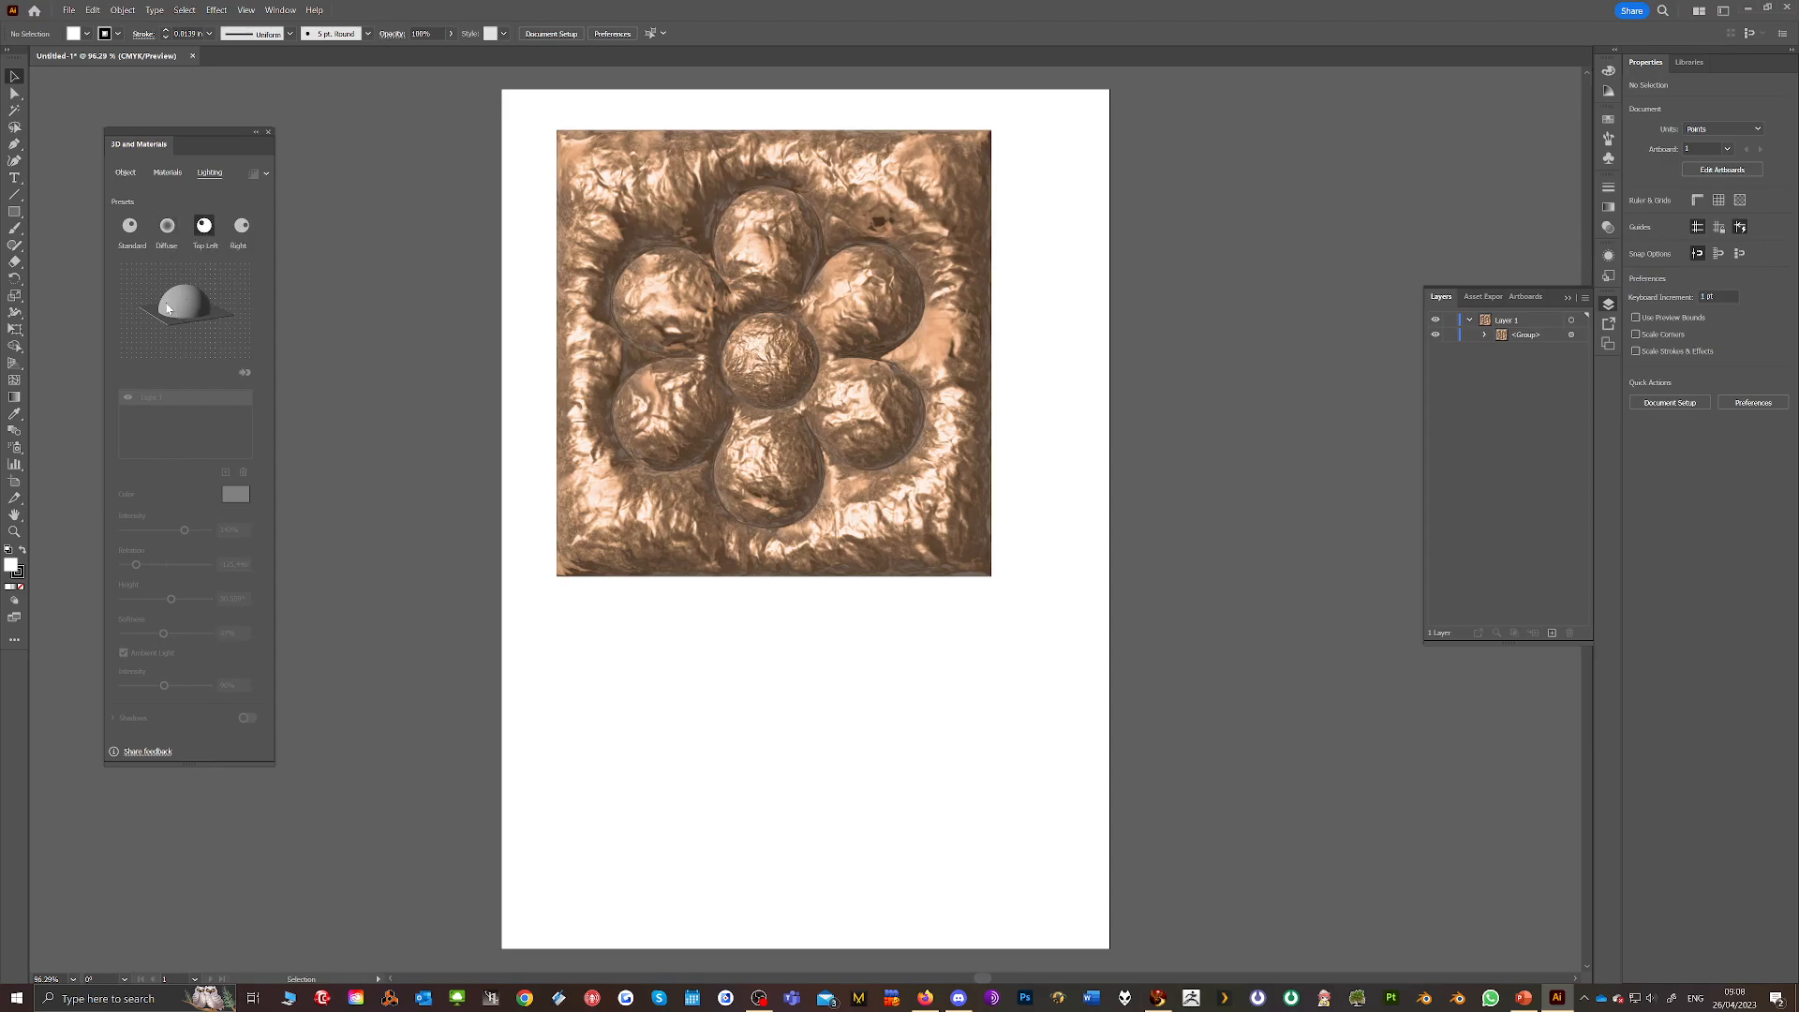